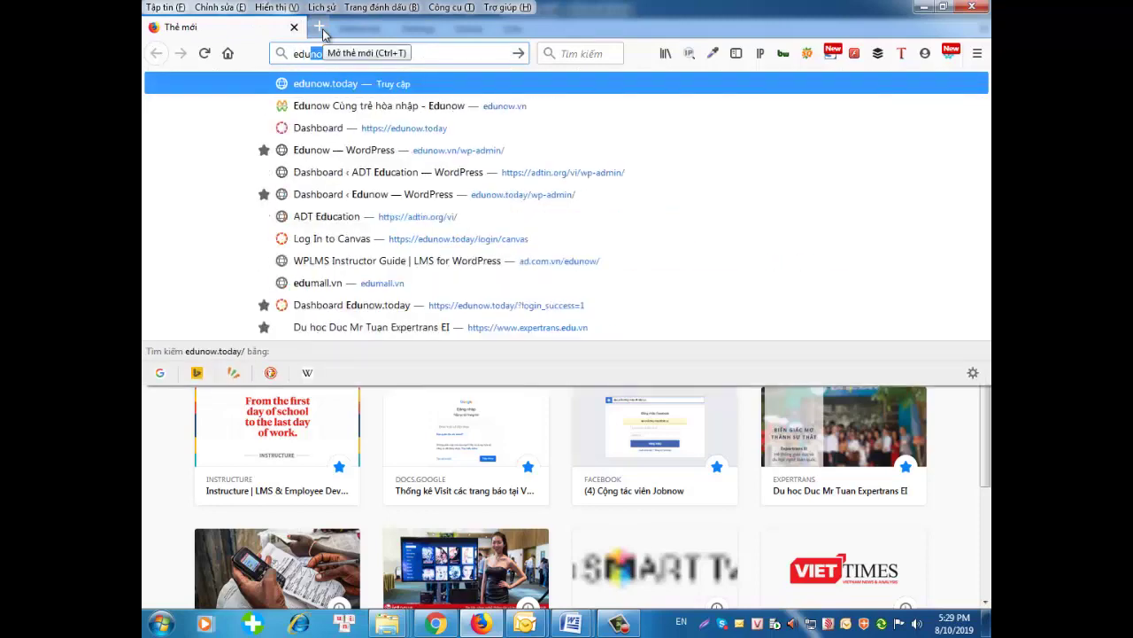
# - Go to edunow.today and display the list of all courses
pyautogui.write('u')
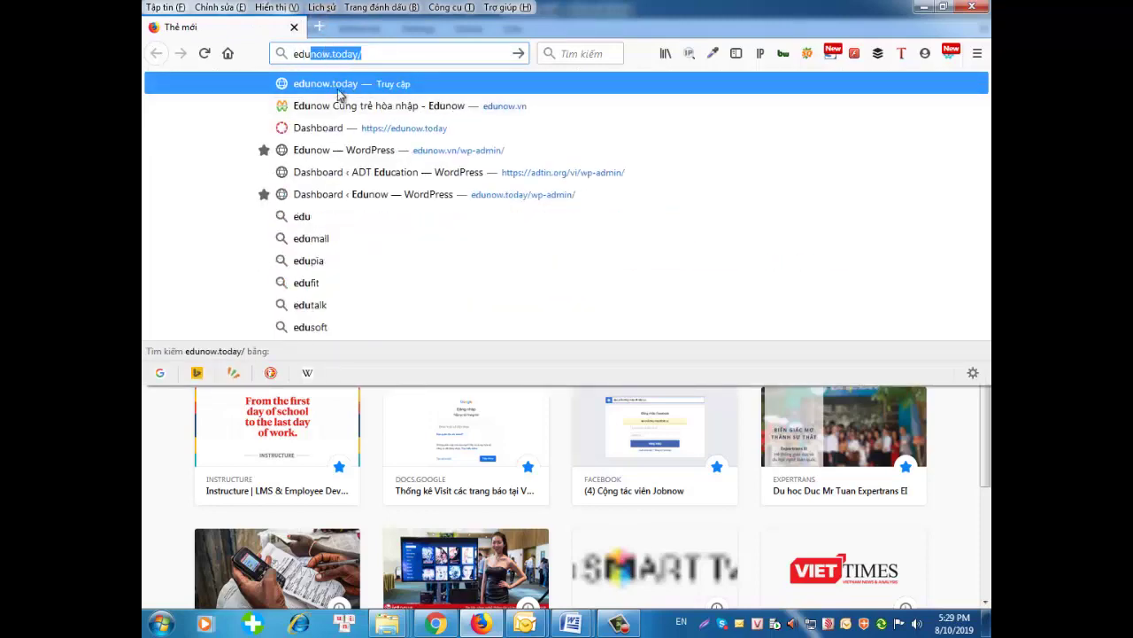
pyautogui.click(339, 87)
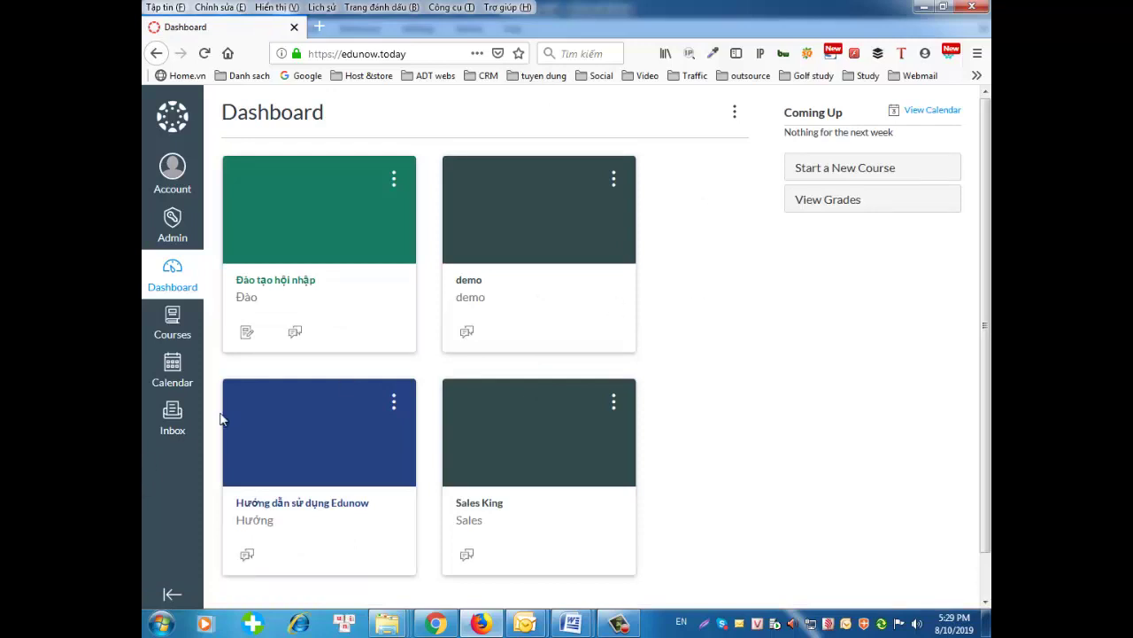
pyautogui.click(168, 334)
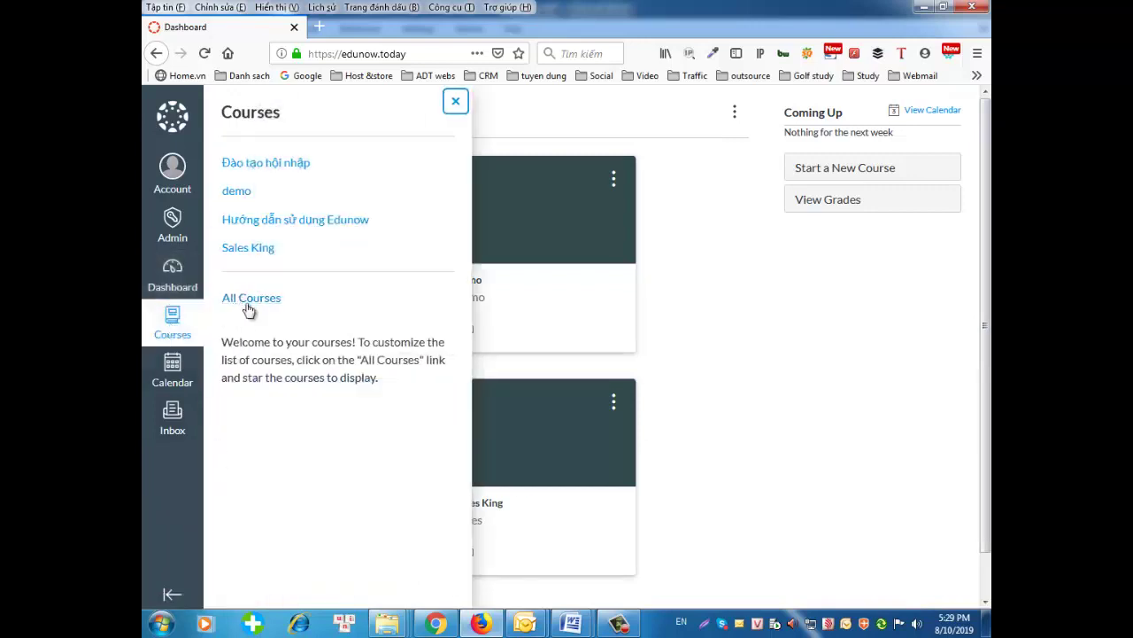
pyautogui.click(250, 303)
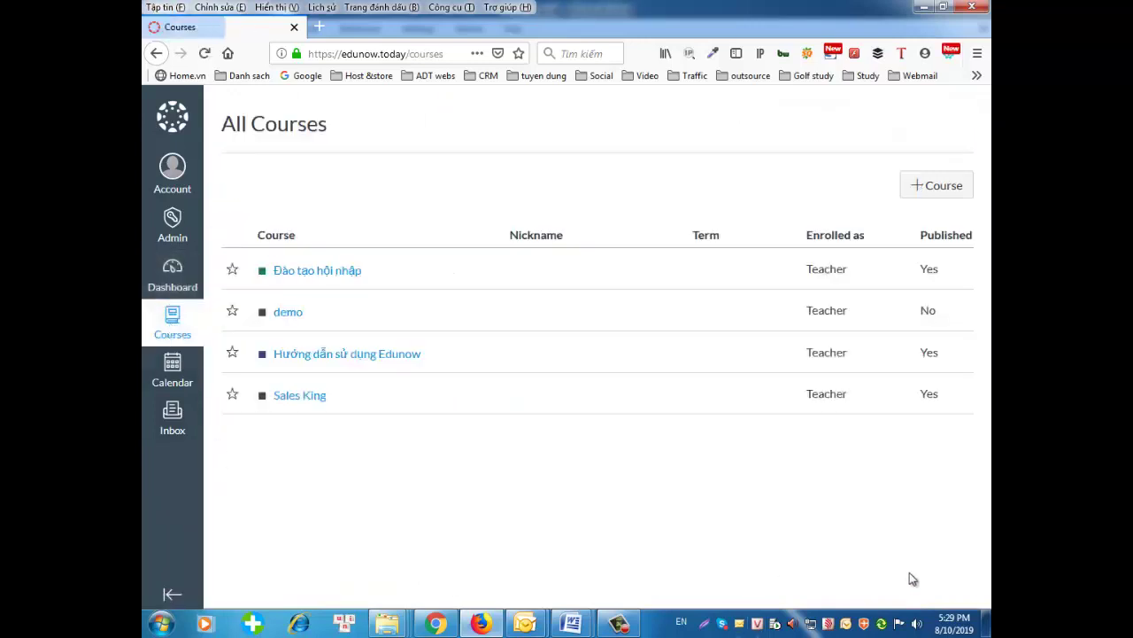
# - Create a new course named demo2
pyautogui.click(936, 185)
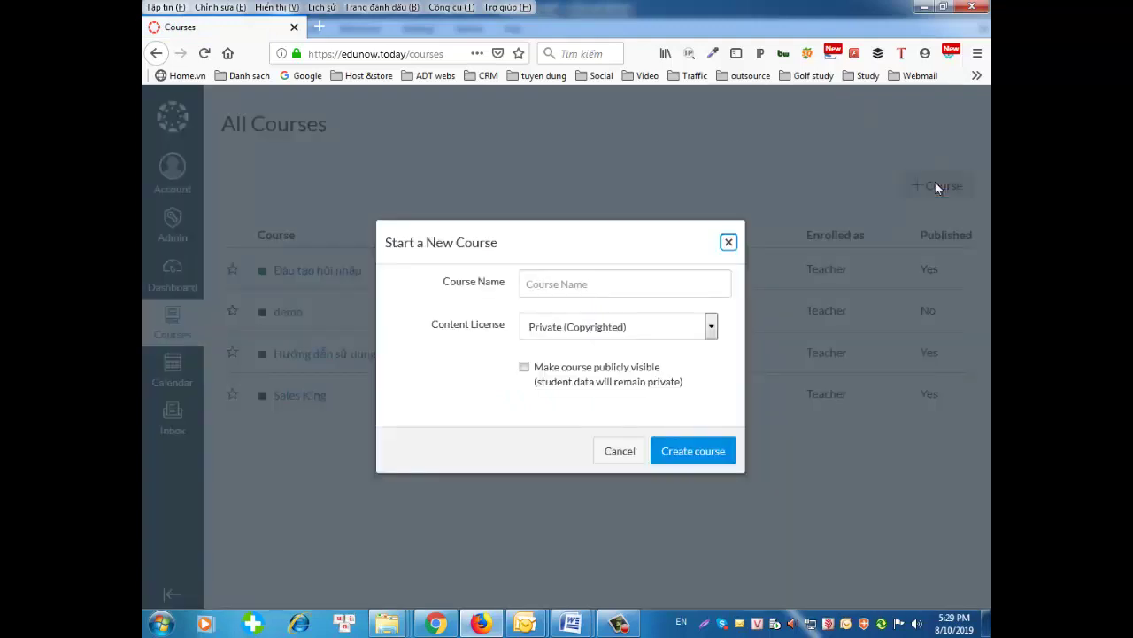
pyautogui.click(593, 282)
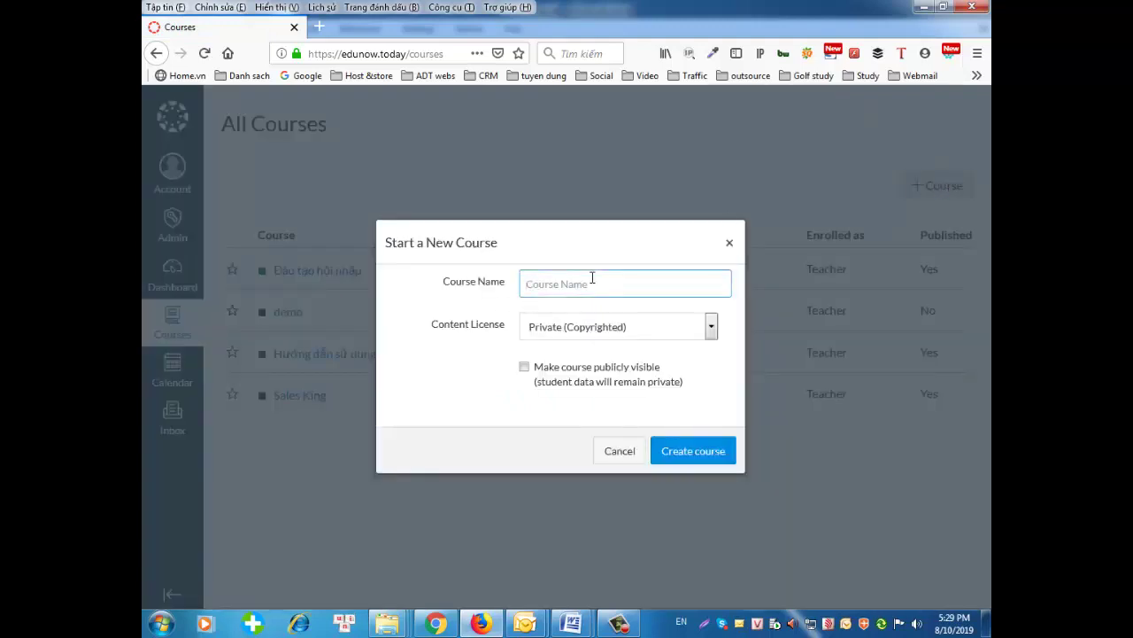
pyautogui.write('de')
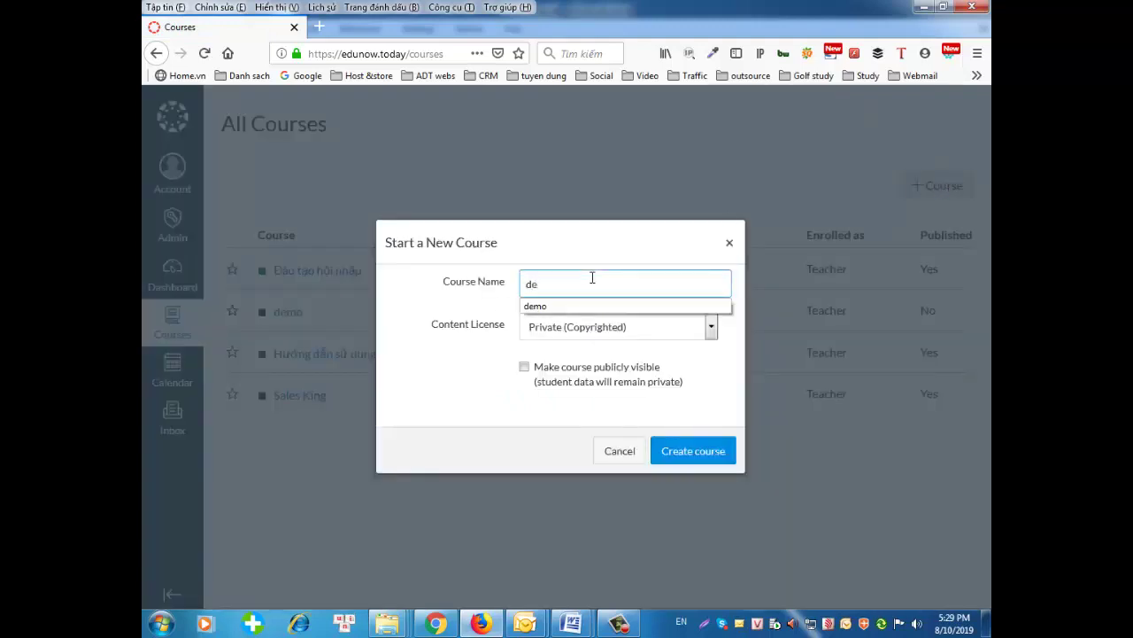
pyautogui.write('mo2')
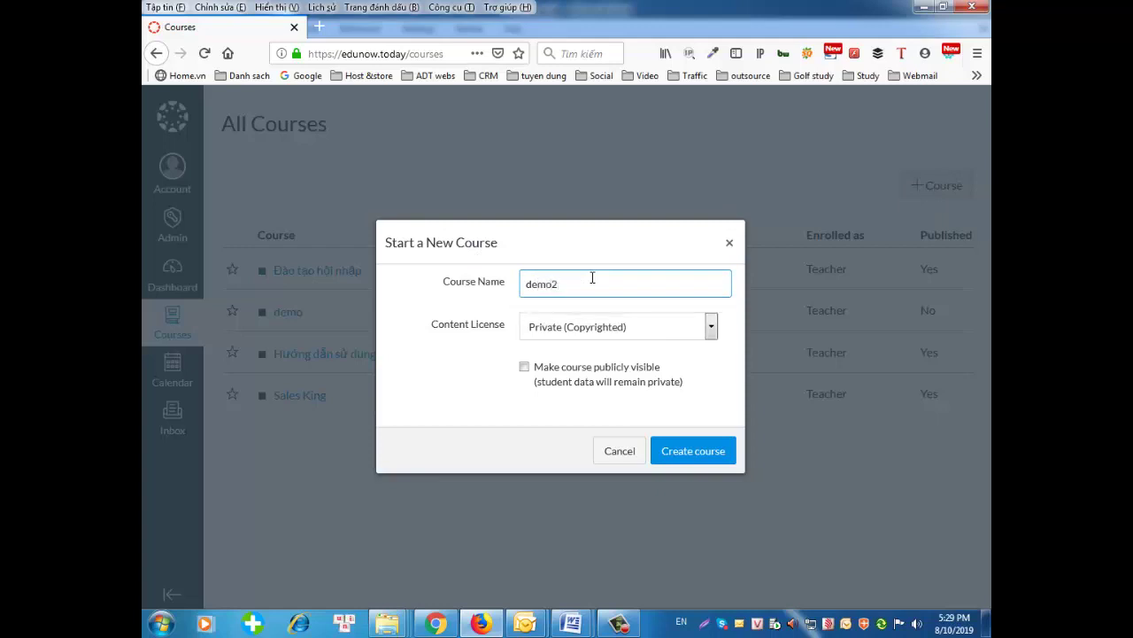
pyautogui.click(692, 453)
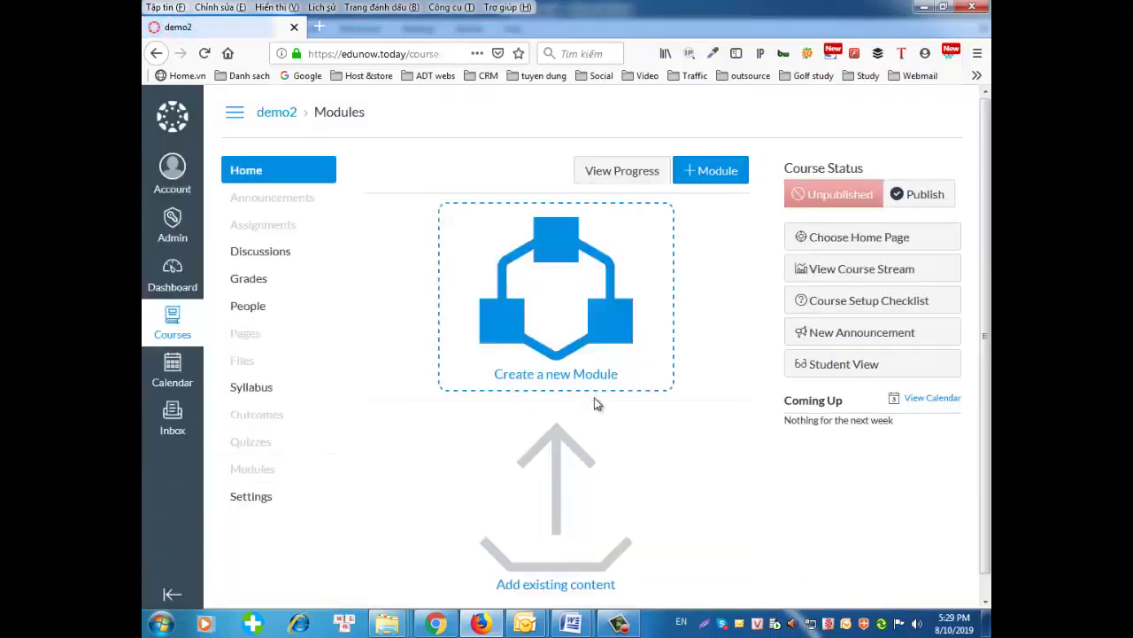
# - Open the form for adding people to the demo2 course roster
pyautogui.scroll(-1, 742, 407)
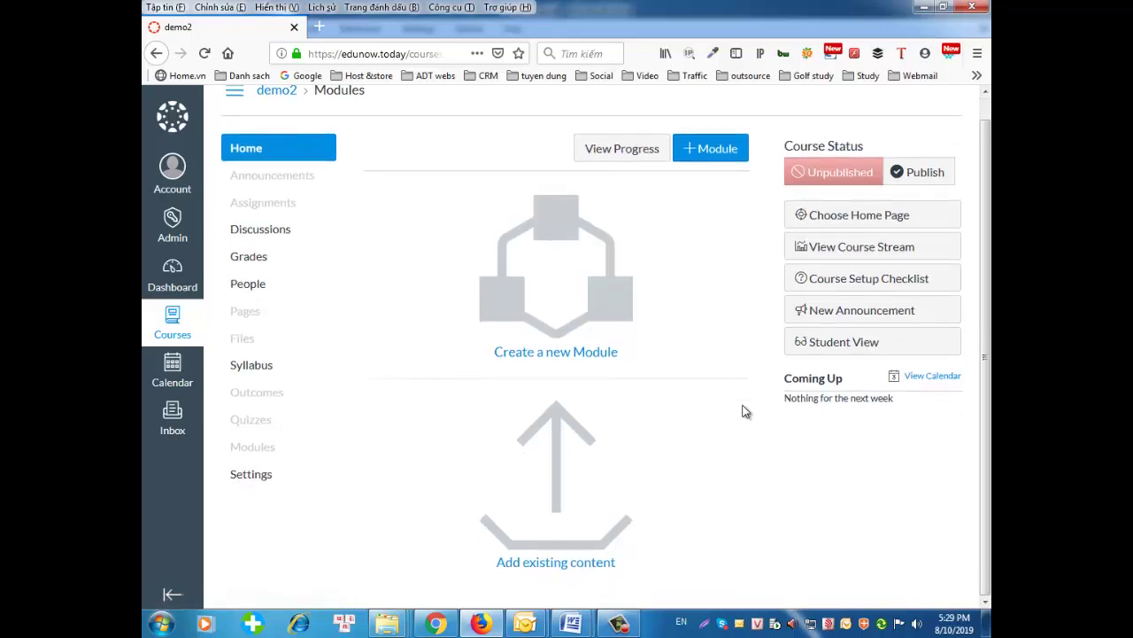
pyautogui.scroll(1, 745, 407)
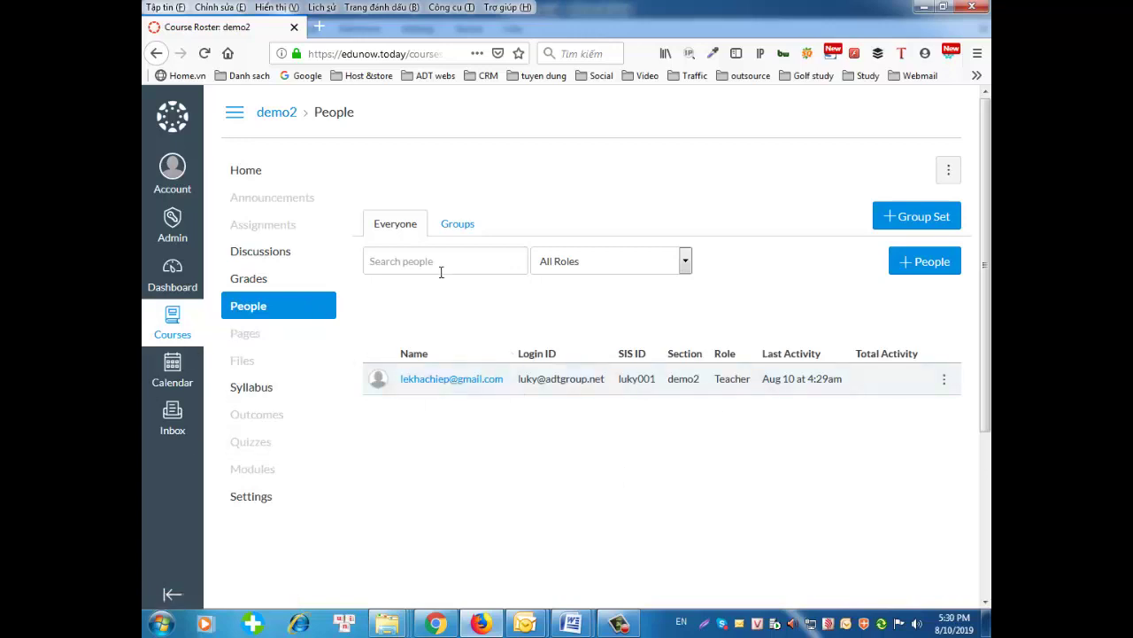
pyautogui.click(914, 267)
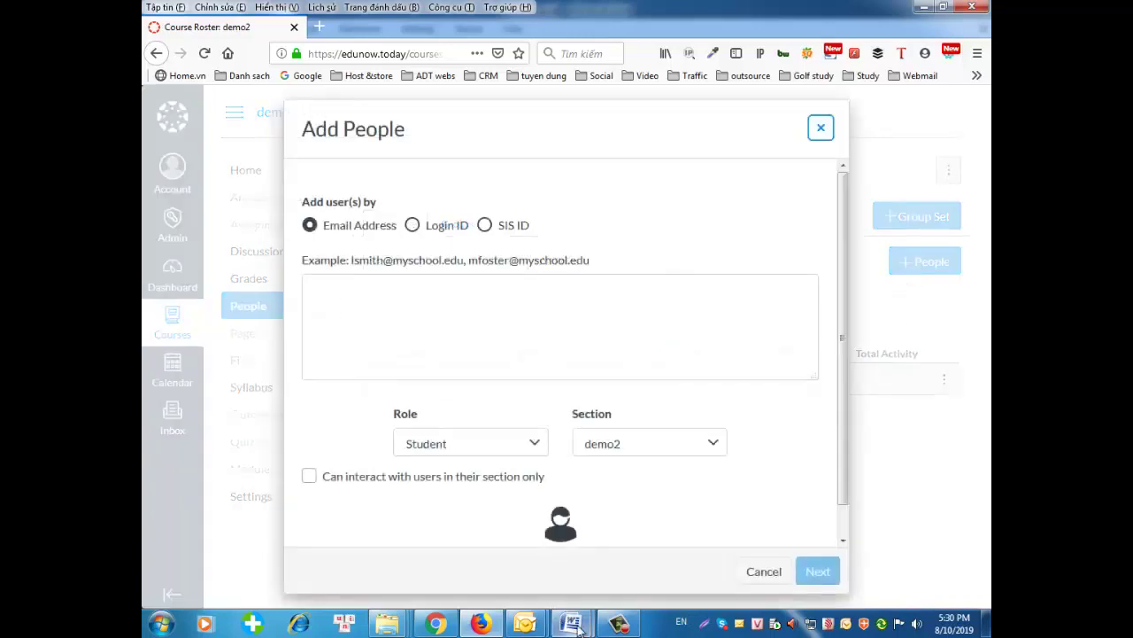
# - Switch to the Edunow guide document in Word and copy the second teacher's email address from the account table
pyautogui.moveTo(571, 623)
pyautogui.click(537, 552)
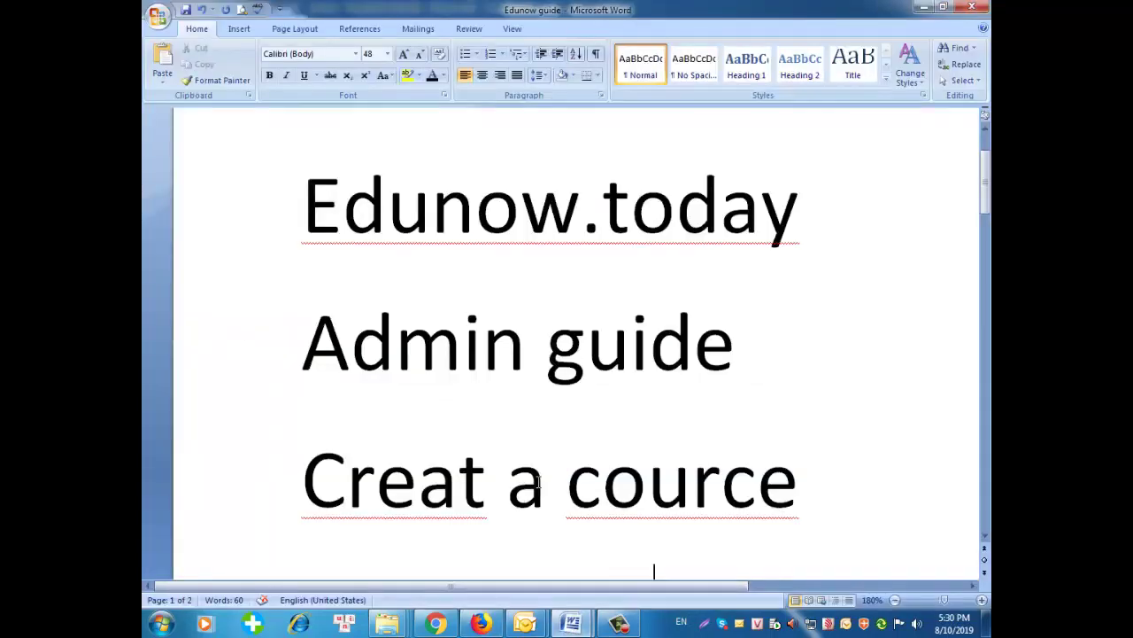
pyautogui.scroll(-3, 566, 345)
pyautogui.moveTo(944, 599); pyautogui.dragTo(934, 600)
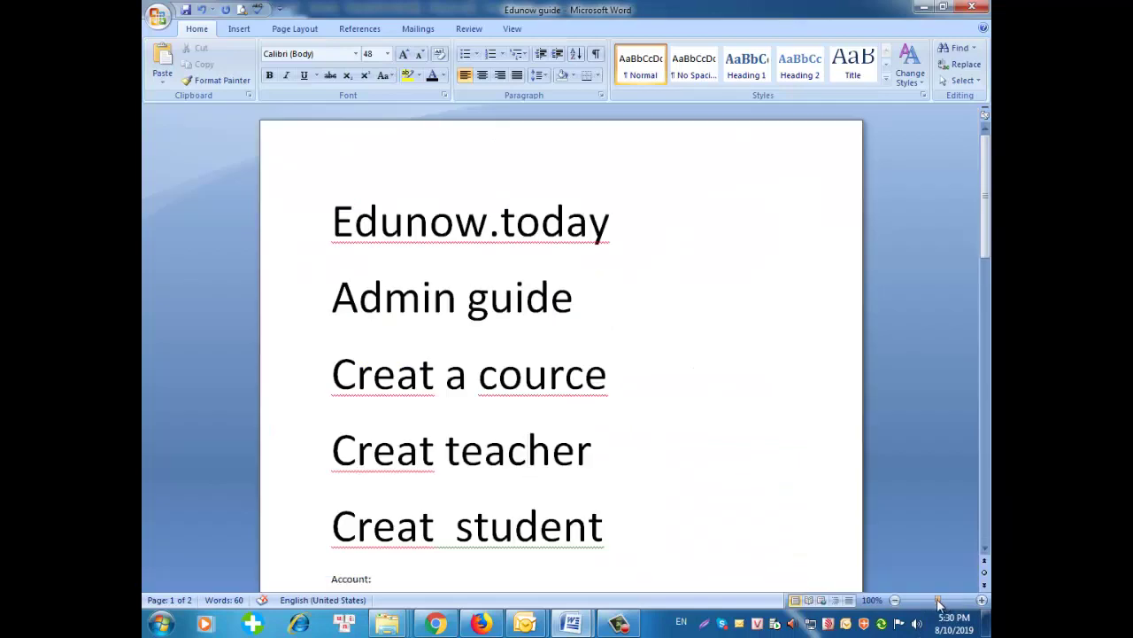
pyautogui.click(895, 599)
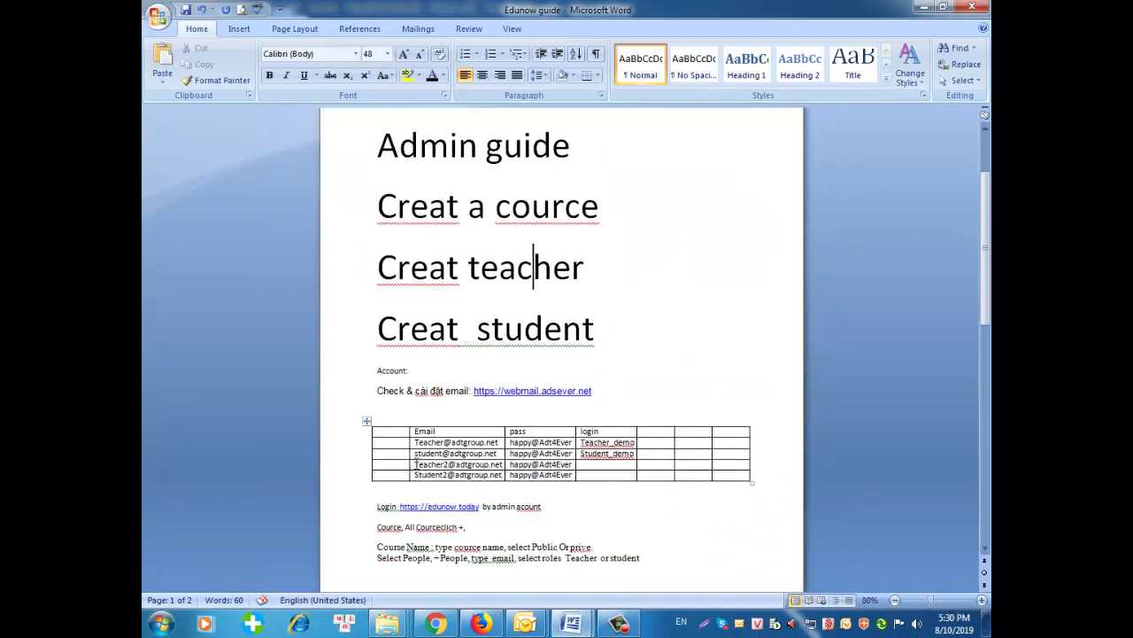
pyautogui.moveTo(416, 464); pyautogui.dragTo(497, 472)
pyautogui.rightClick(496, 470)
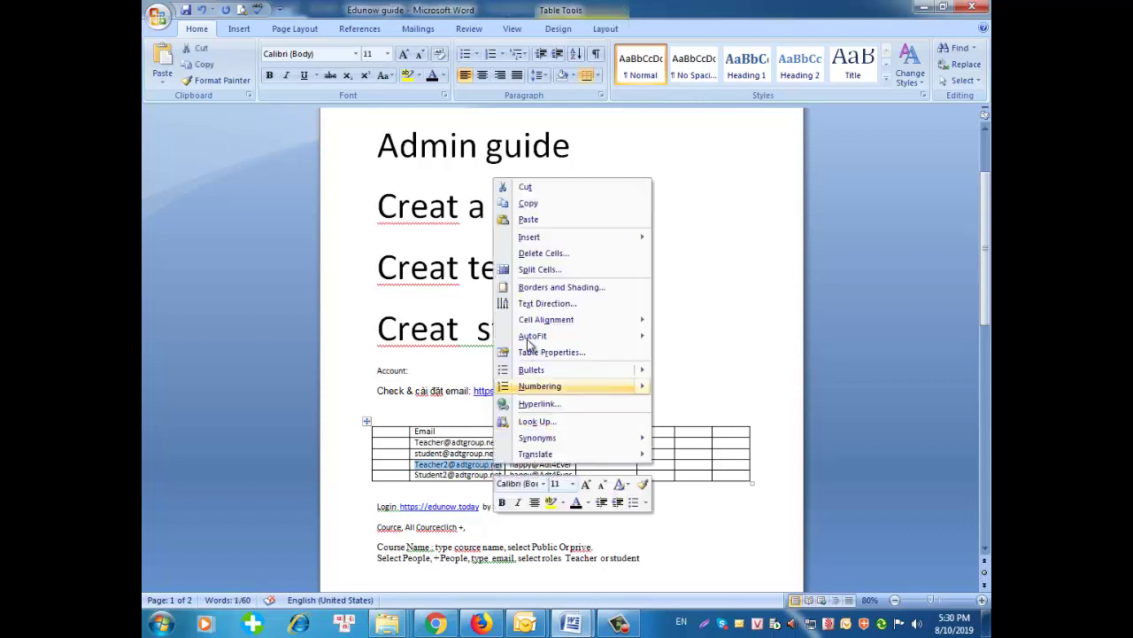
pyautogui.click(531, 202)
# - Back in Firefox, paste the teacher's email into the Add People form, set the role to Teacher and continue
pyautogui.click(484, 622)
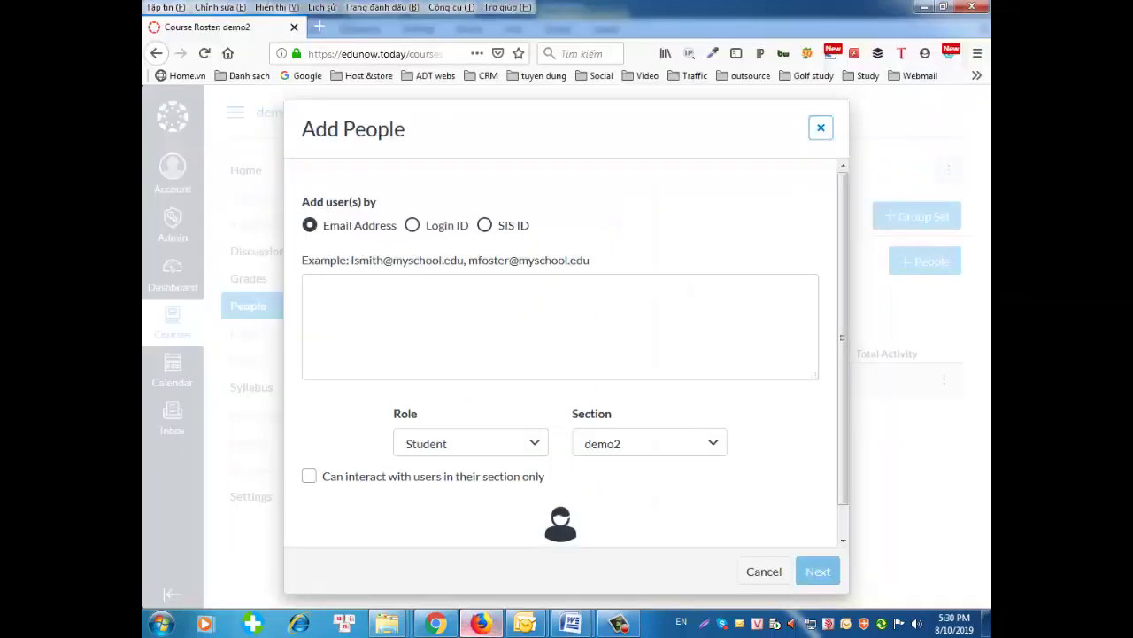
pyautogui.rightClick(370, 310)
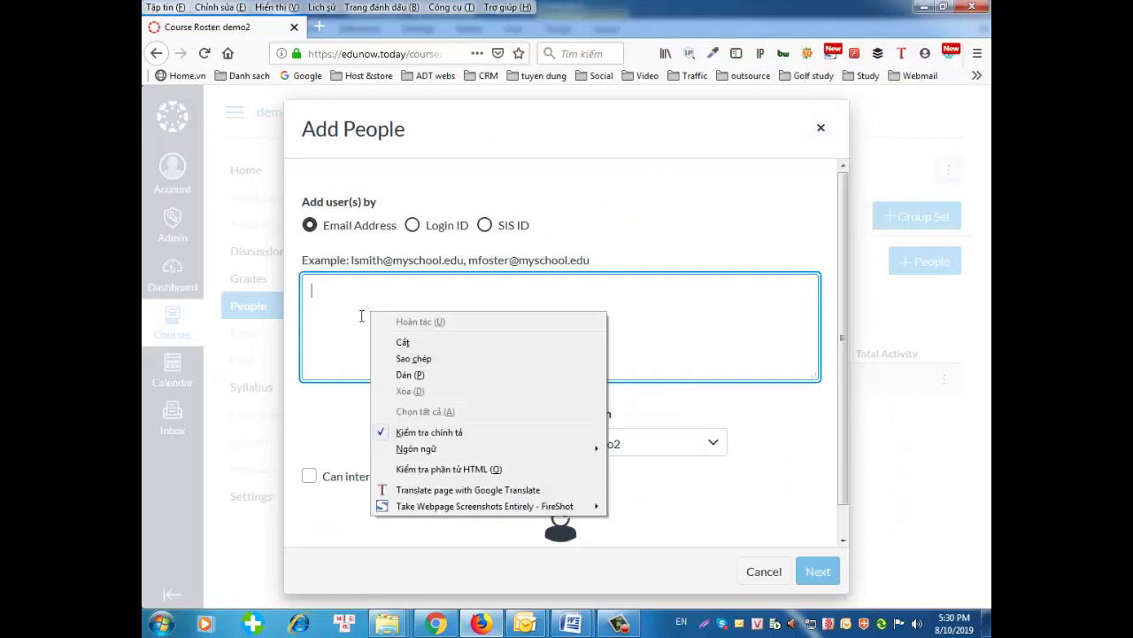
pyautogui.click(396, 375)
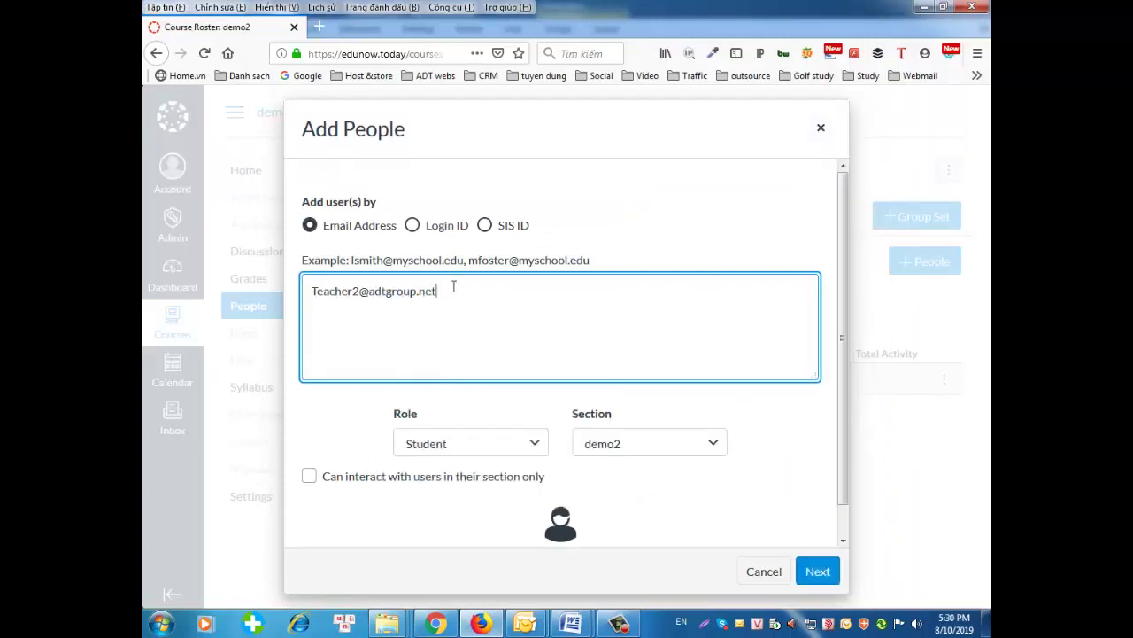
pyautogui.click(500, 454)
pyautogui.click(490, 486)
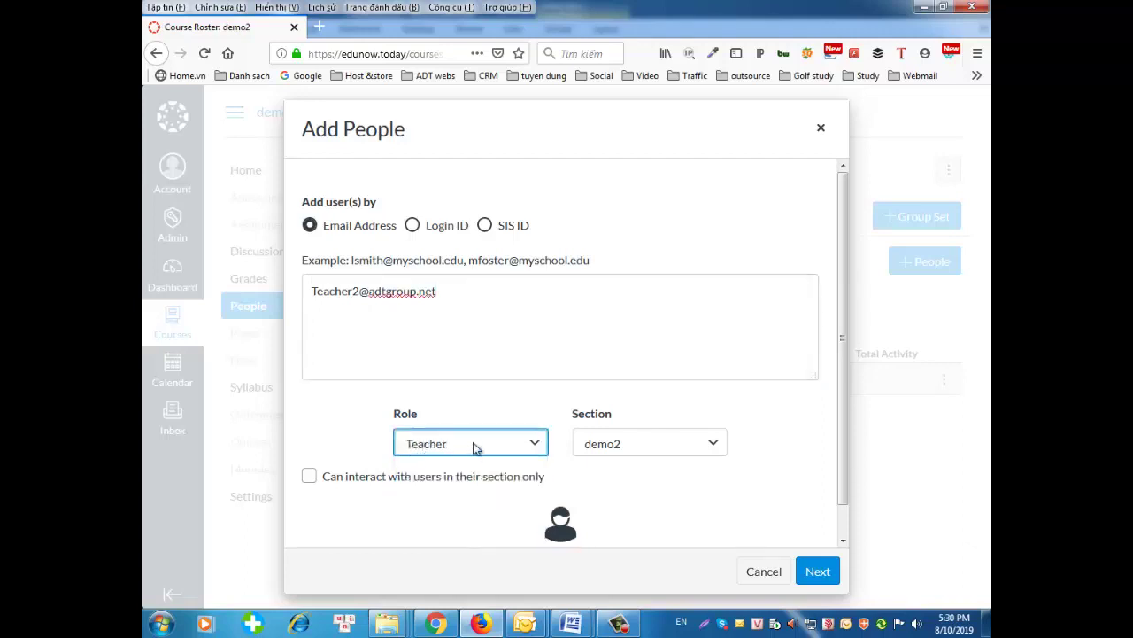
pyautogui.click(818, 571)
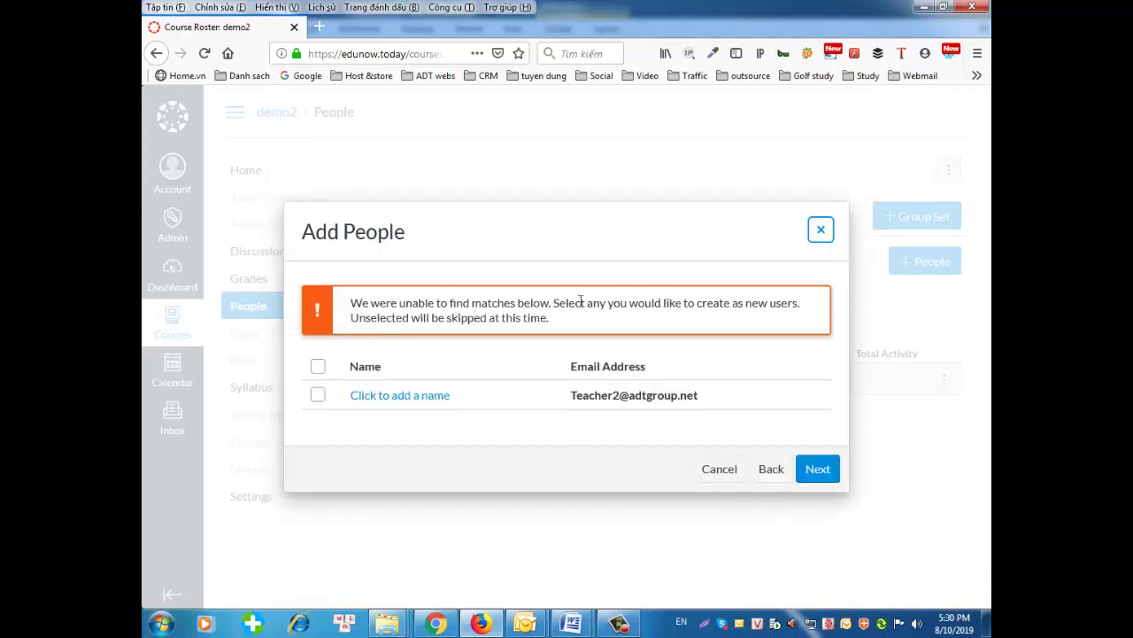
# - Create the unmatched email as a new user named Teacher2, copying the name from the email address, and add the user to the course
pyautogui.click(318, 395)
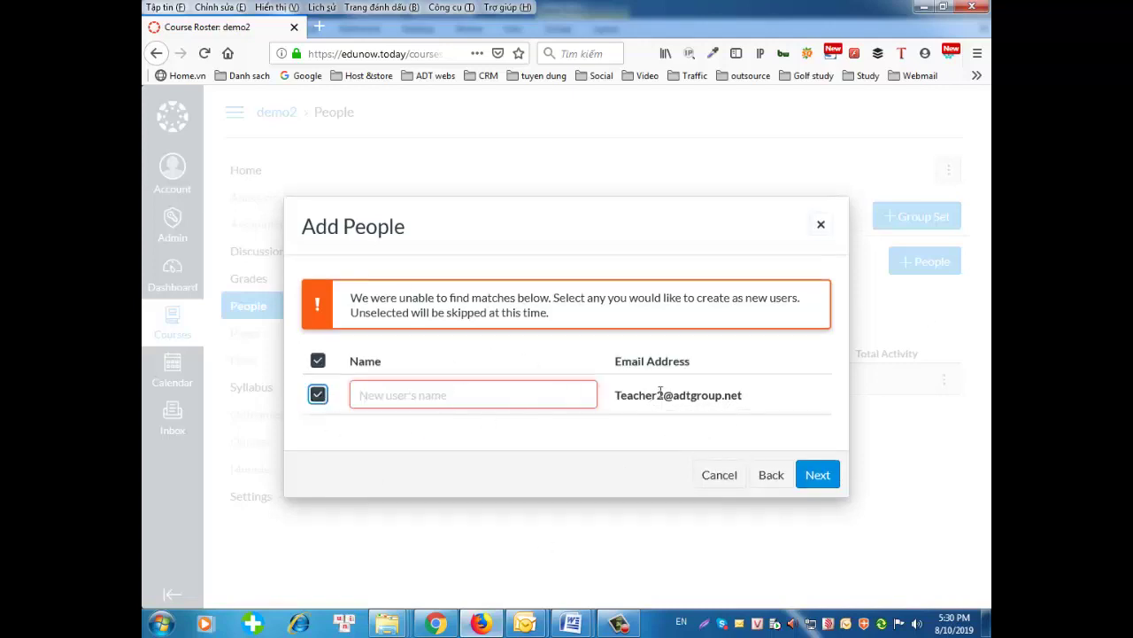
pyautogui.moveTo(663, 392); pyautogui.dragTo(629, 396)
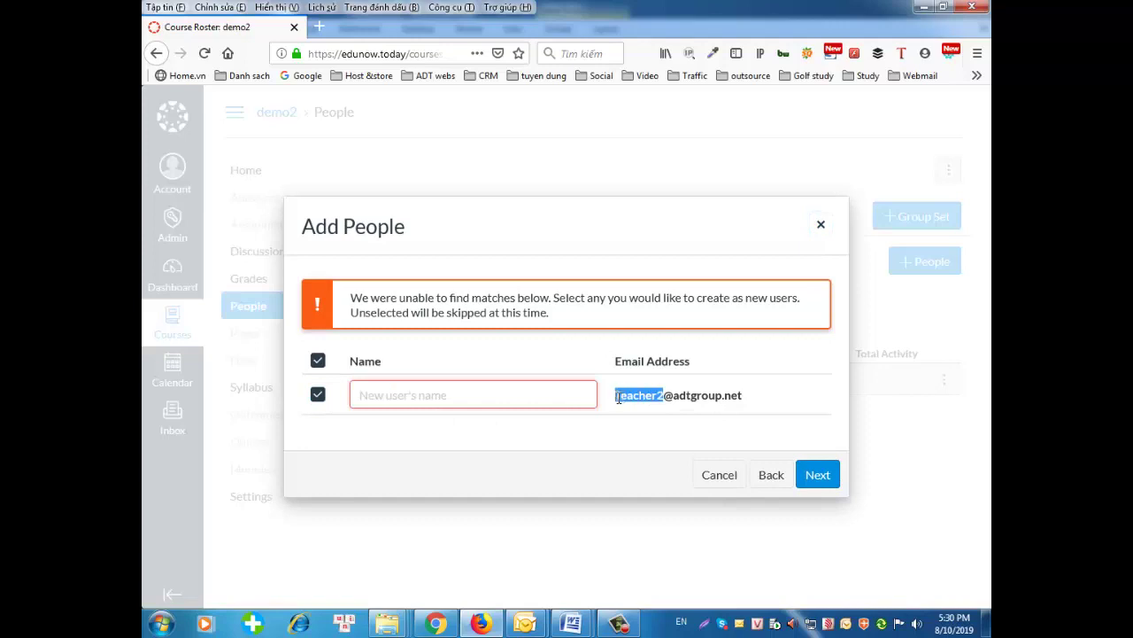
pyautogui.rightClick(618, 398)
pyautogui.click(649, 412)
pyautogui.click(391, 391)
pyautogui.rightClick(392, 397)
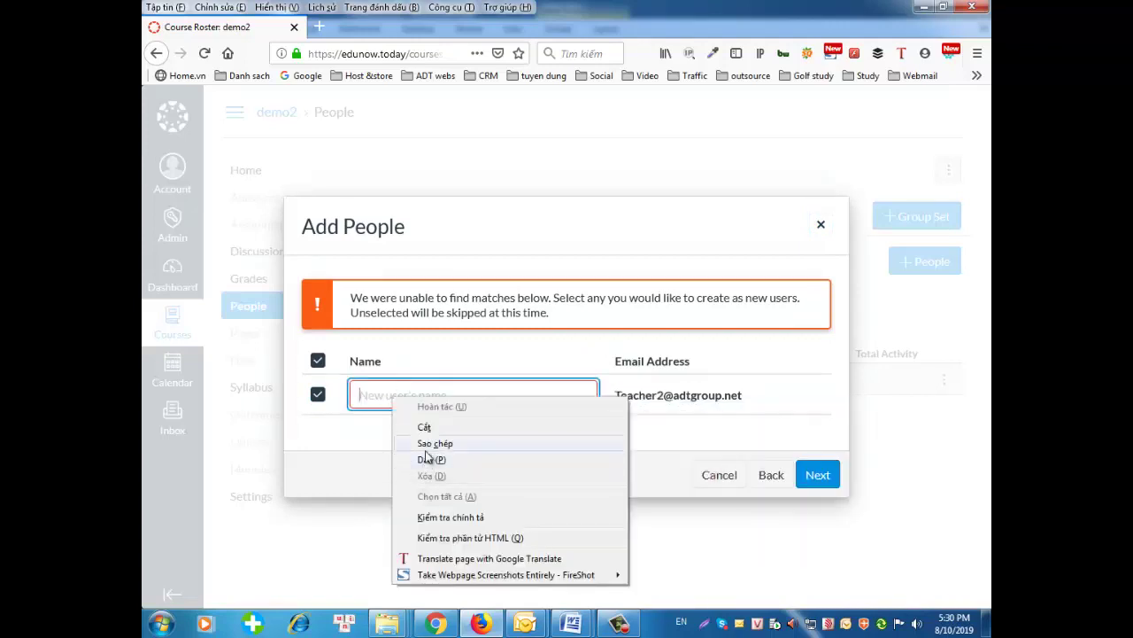
pyautogui.click(426, 460)
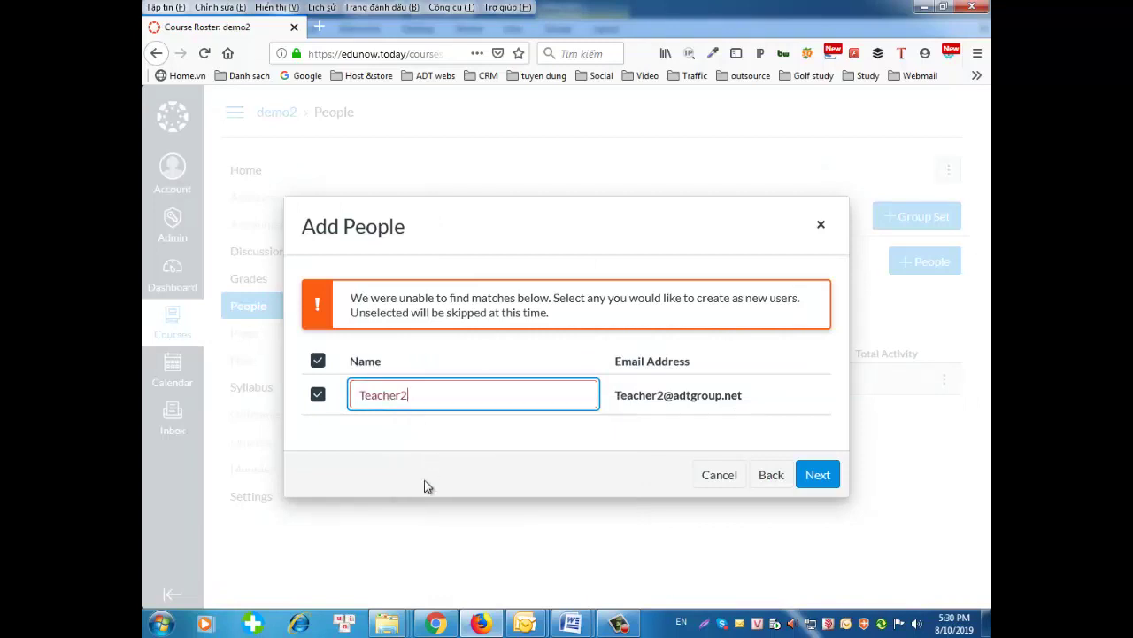
pyautogui.click(815, 473)
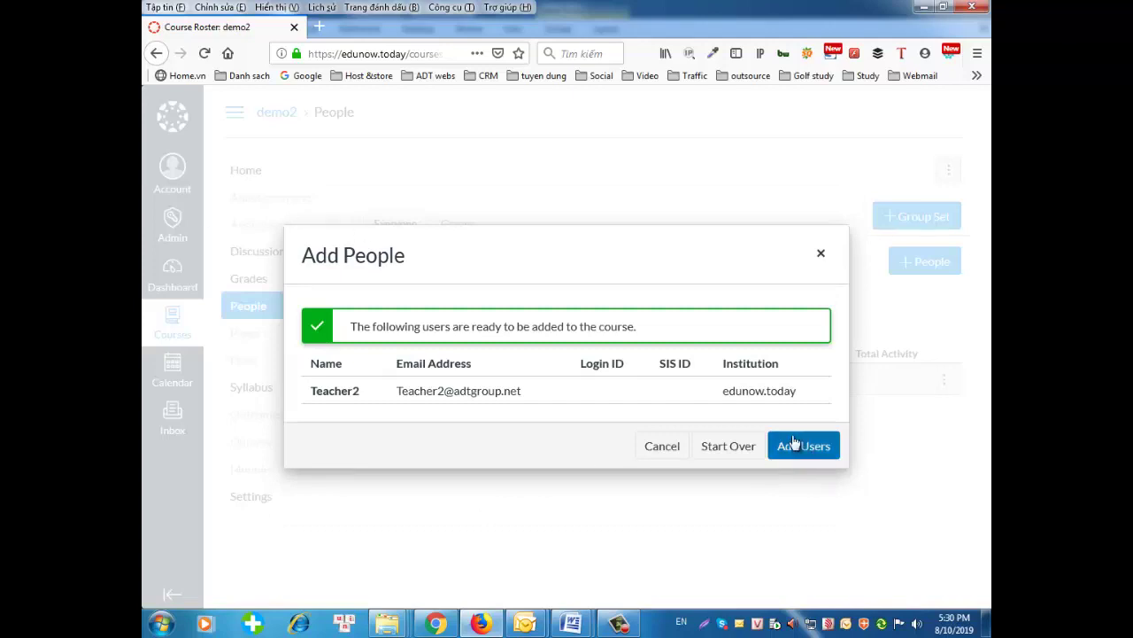
pyautogui.click(784, 442)
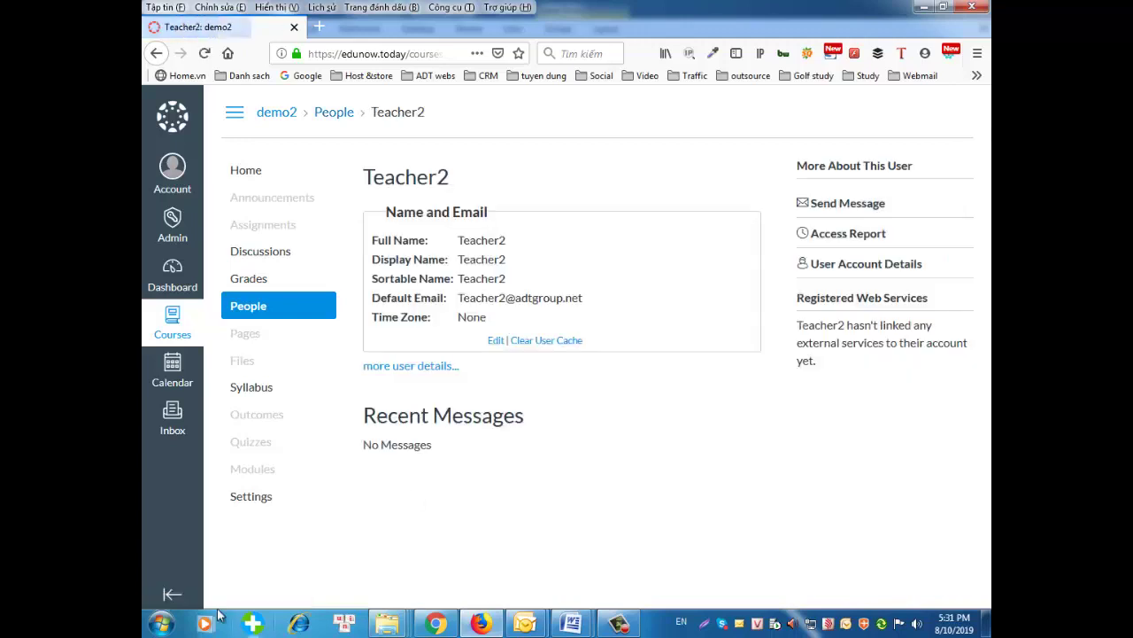
# - Open Teacher2's additional user details from the demo2 roster and start adding a login
pyautogui.click(154, 54)
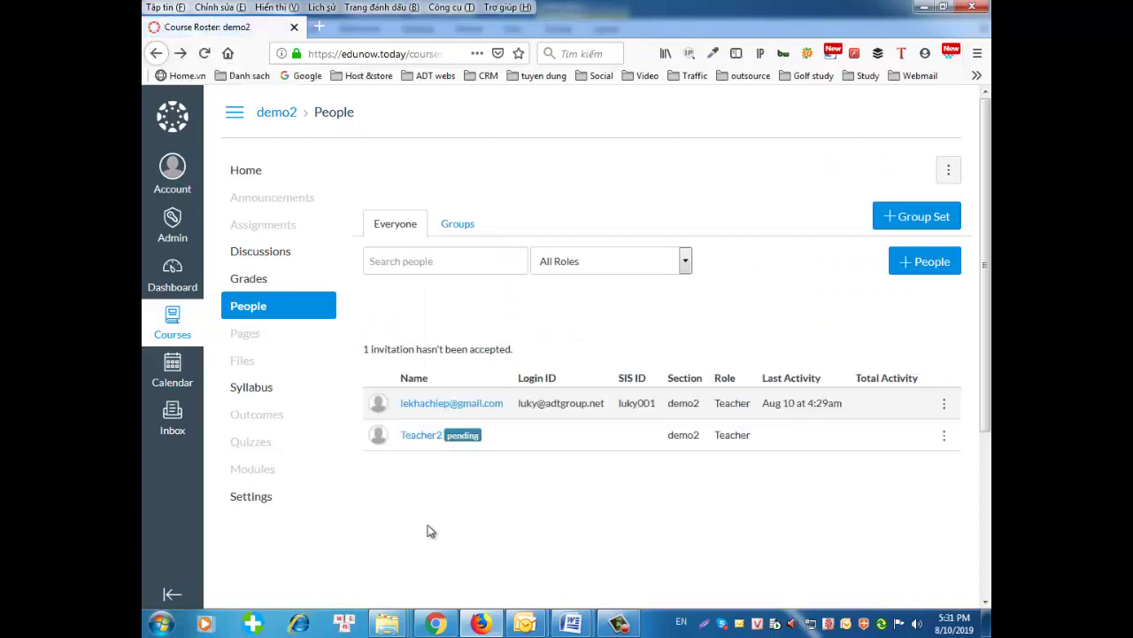
pyautogui.click(422, 435)
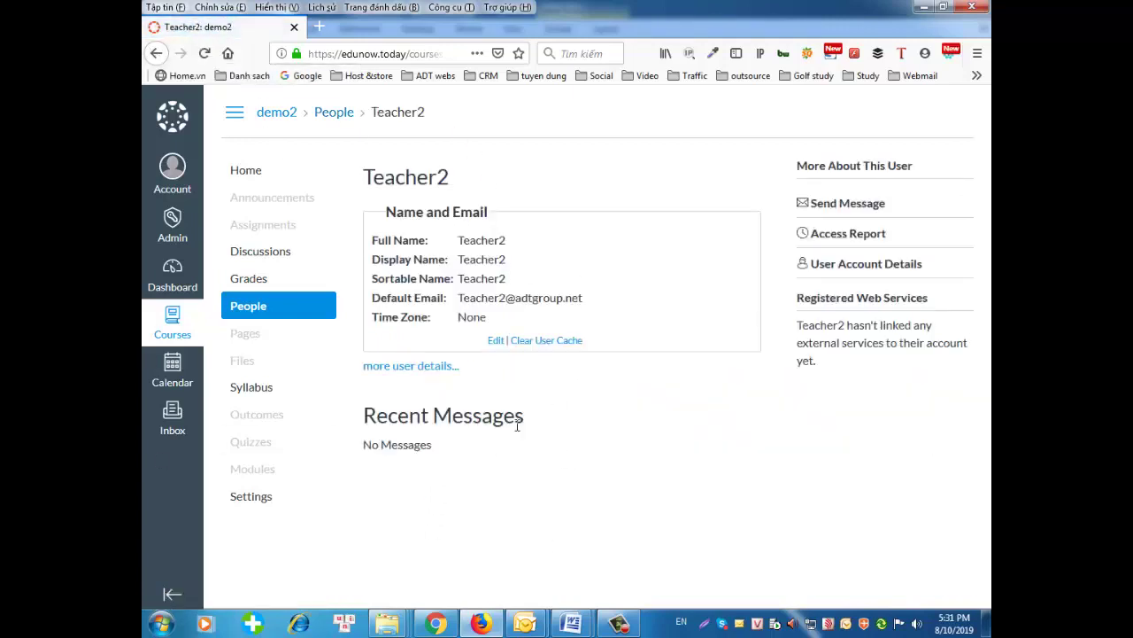
pyautogui.click(389, 366)
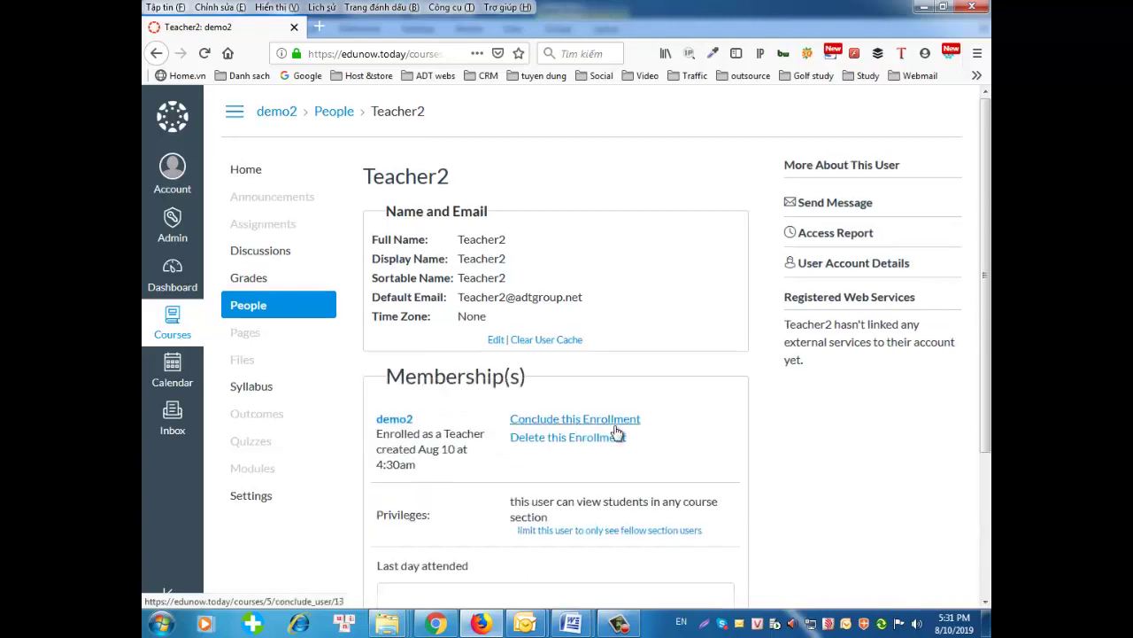
pyautogui.scroll(-3, 617, 431)
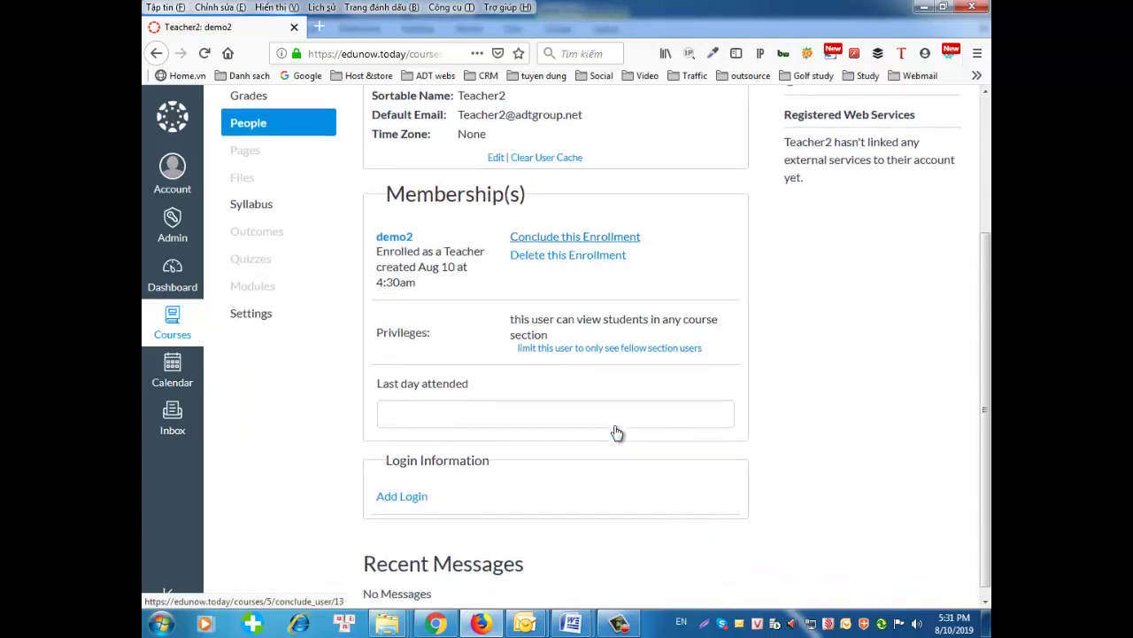
pyautogui.click(408, 495)
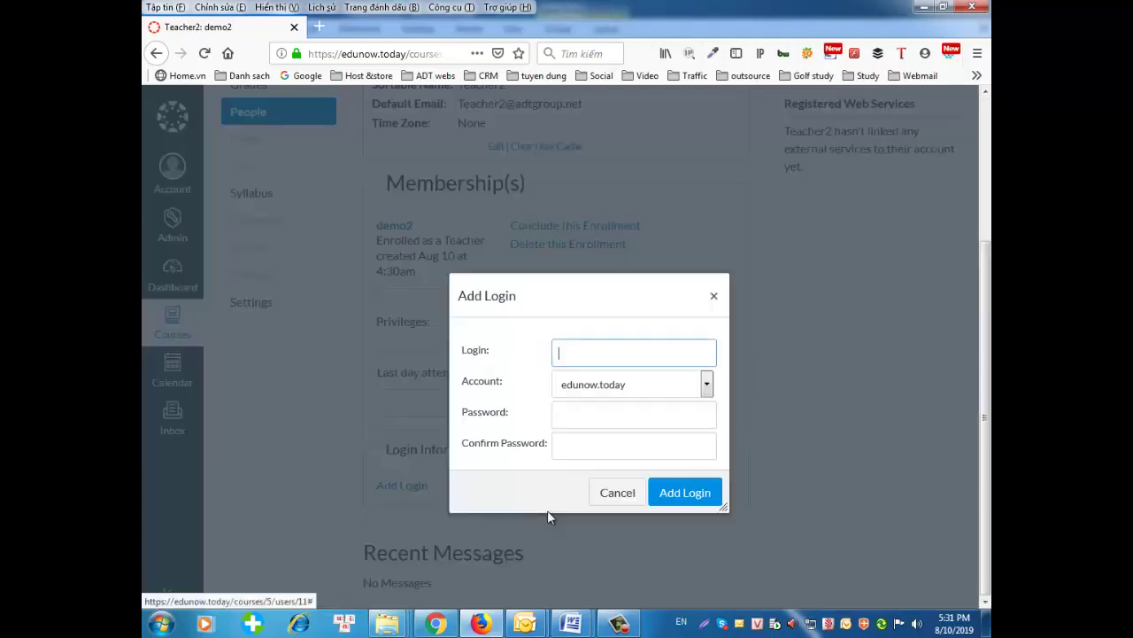
pyautogui.click(581, 352)
pyautogui.click(581, 352)
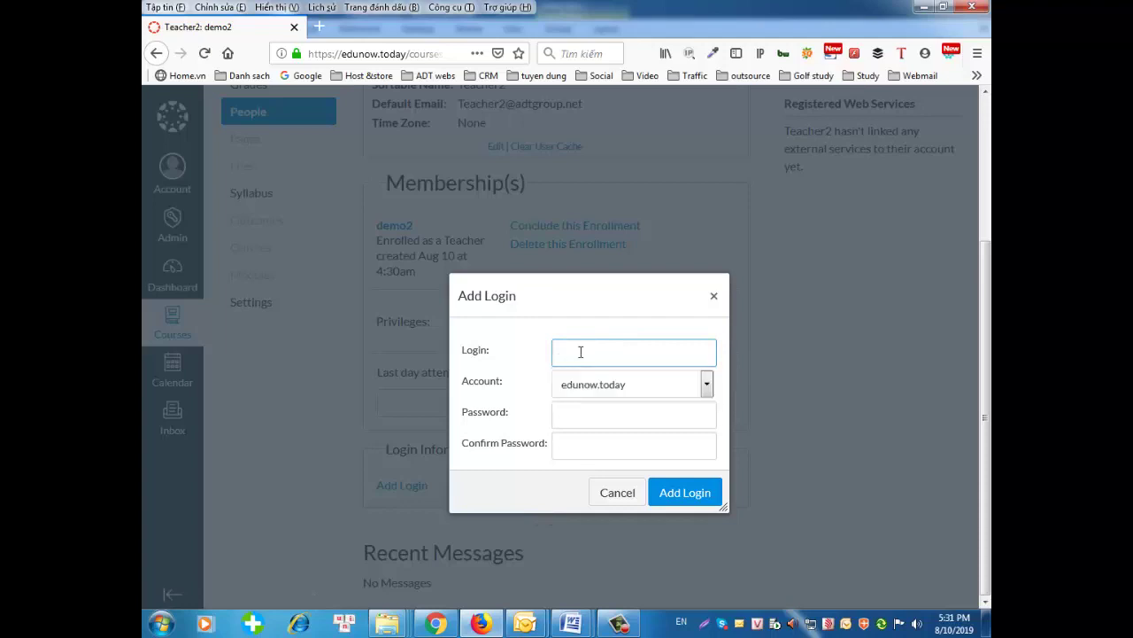
# - Copy Teacher2 from the second teacher's email in the Word Edunow guide and paste it as the login in Firefox's Add Login form
pyautogui.moveTo(570, 623)
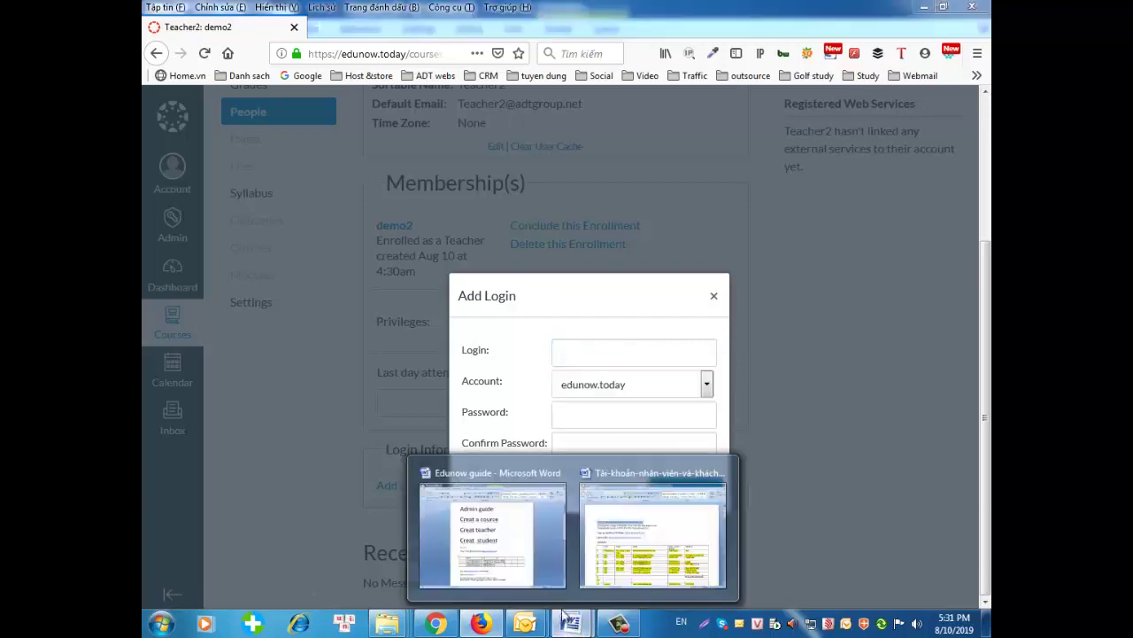
pyautogui.click(509, 558)
pyautogui.click(448, 465)
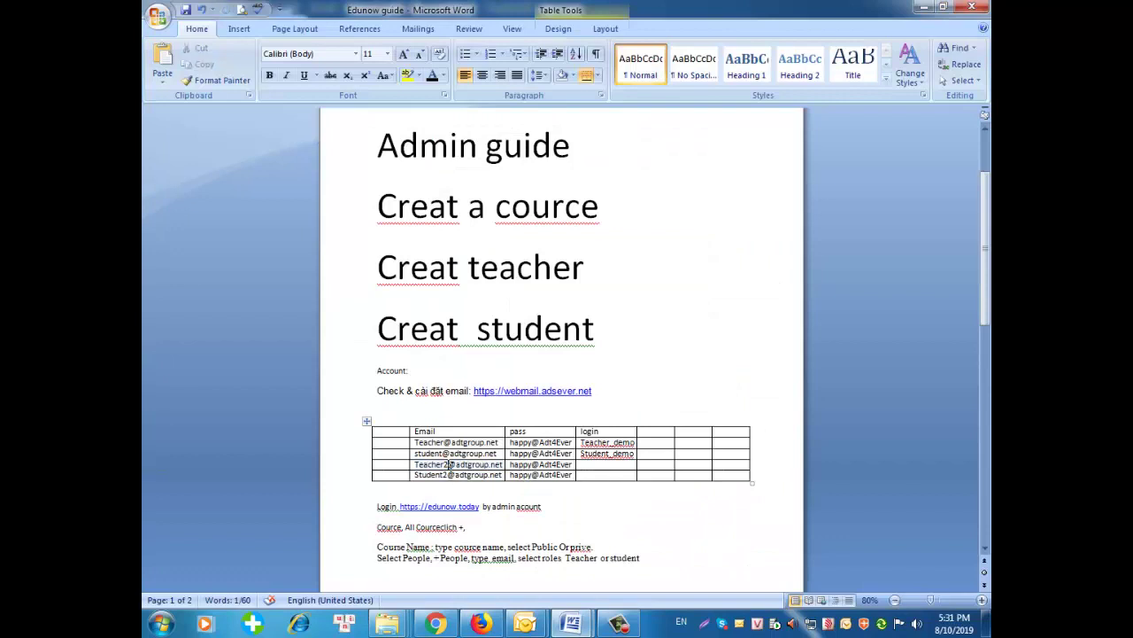
pyautogui.doubleClick(430, 464)
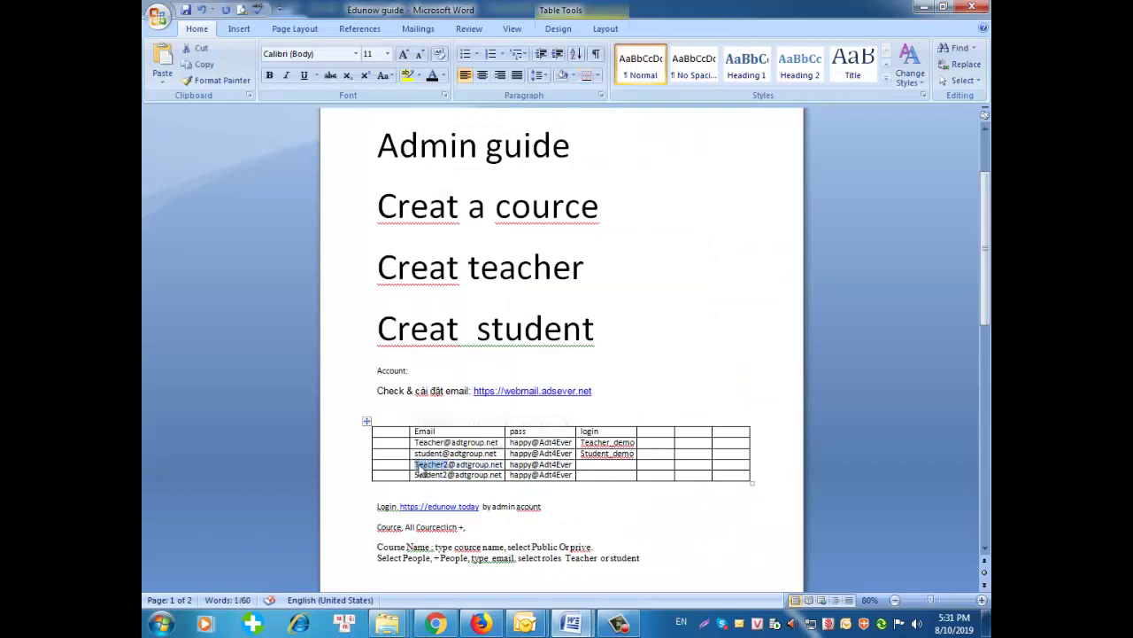
pyautogui.rightClick(420, 462)
pyautogui.click(466, 206)
pyautogui.click(481, 623)
pyautogui.rightClick(583, 353)
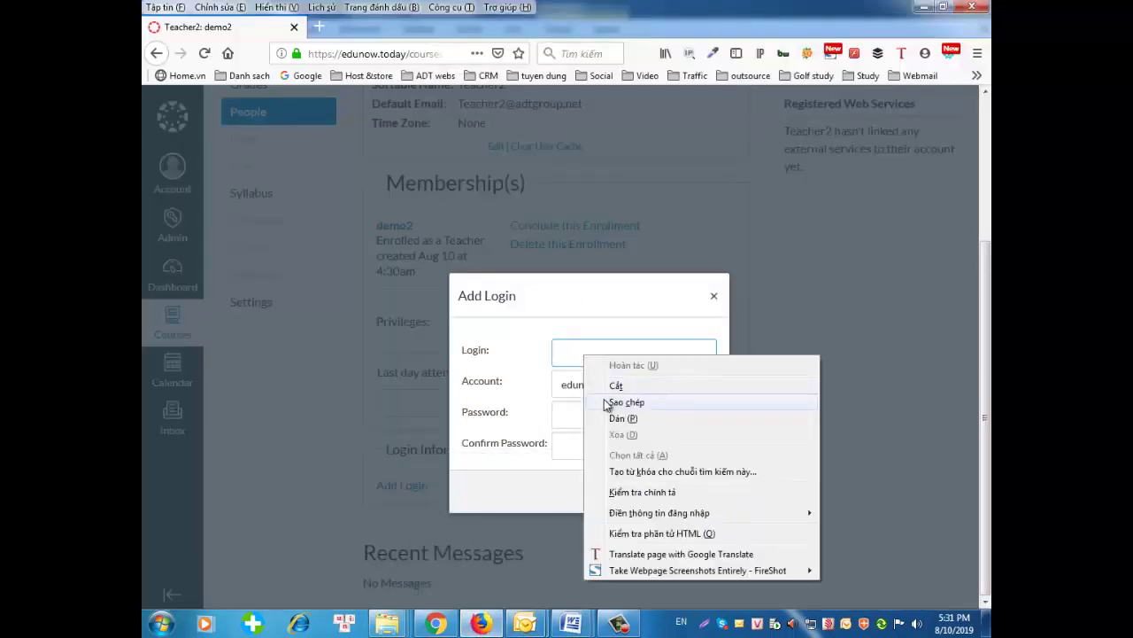
pyautogui.click(622, 418)
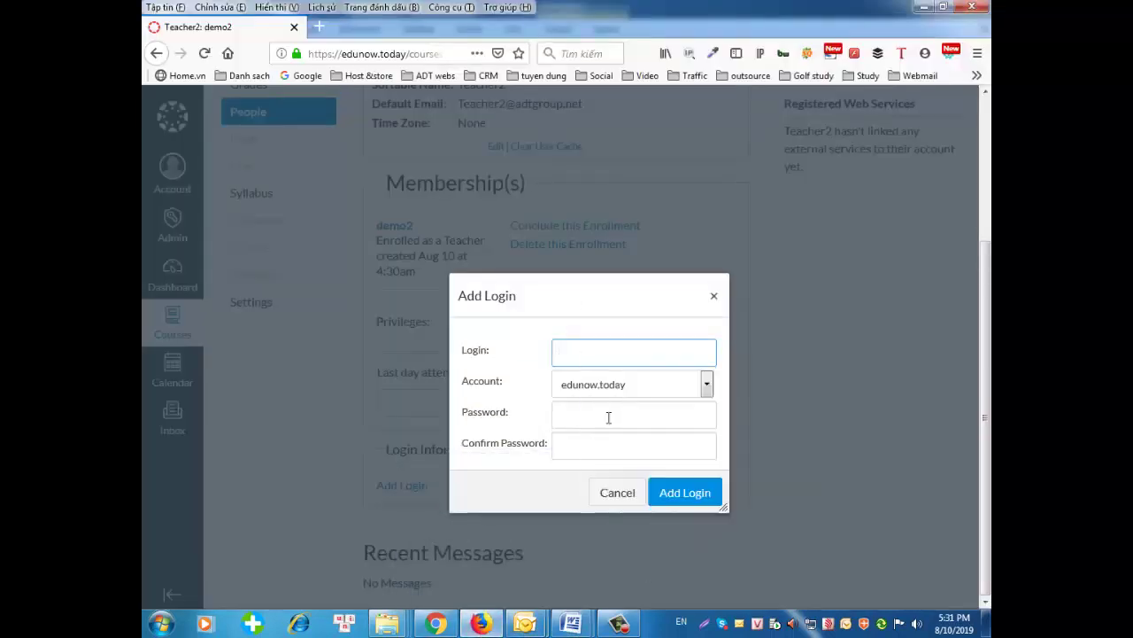
# - Switch to the Edunow guide in Word and copy the second teacher's password from the account table
pyautogui.moveTo(571, 624)
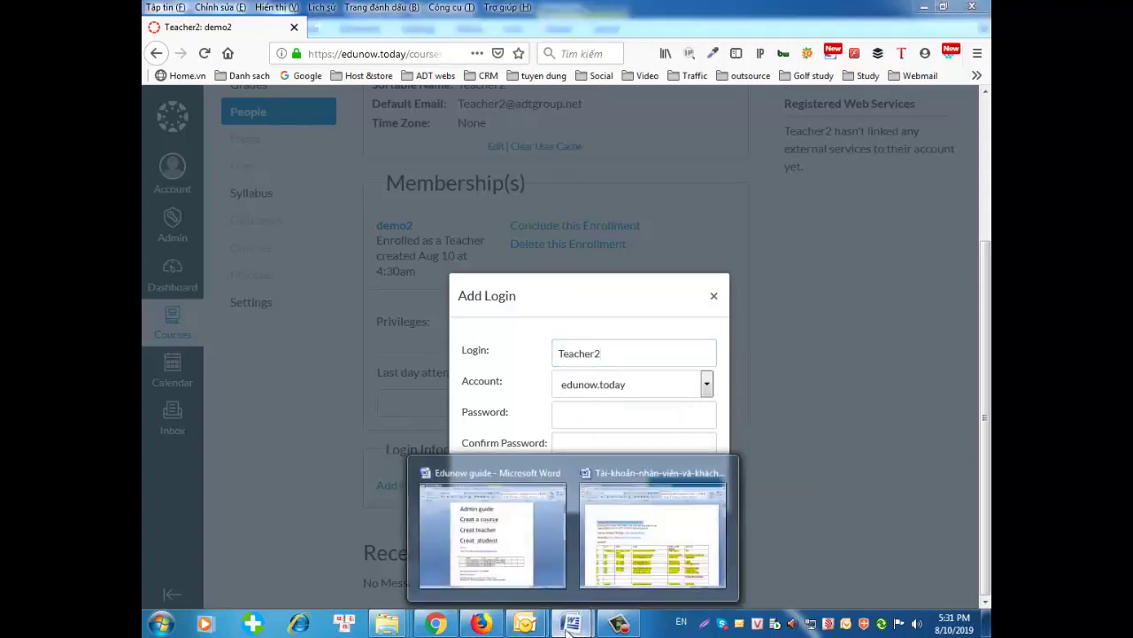
pyautogui.click(505, 552)
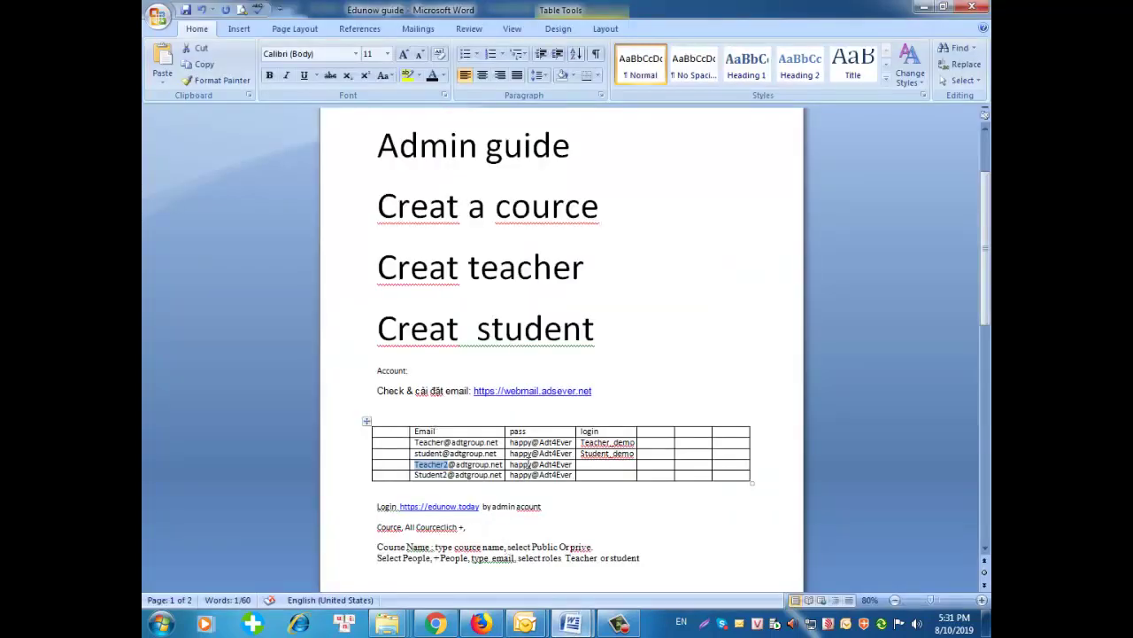
pyautogui.click(507, 466)
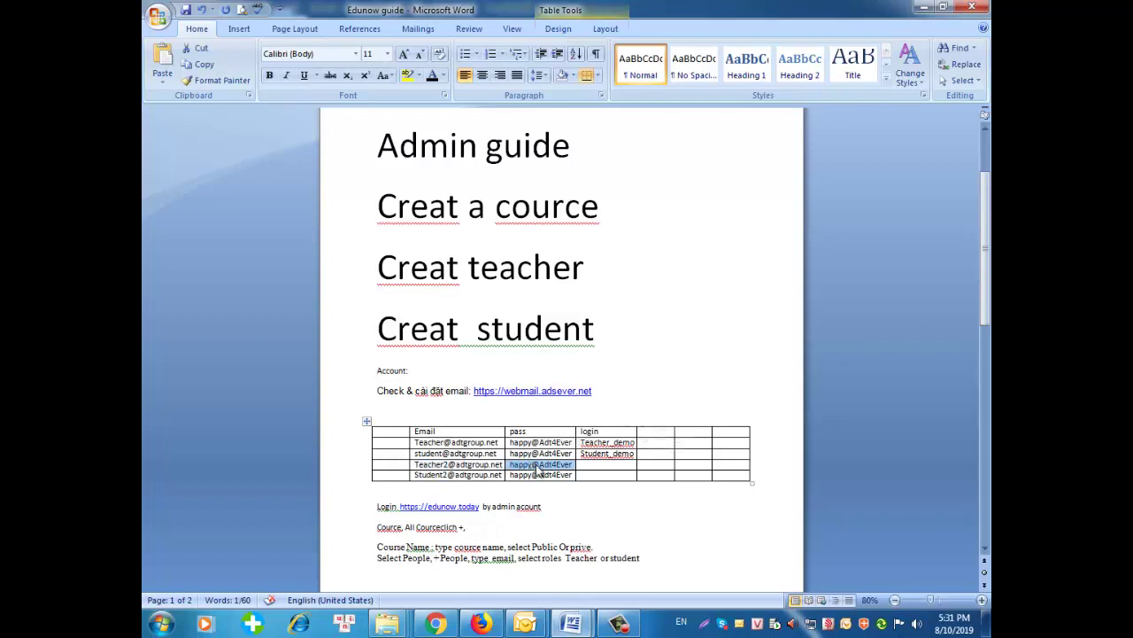
pyautogui.rightClick(536, 468)
pyautogui.click(580, 311)
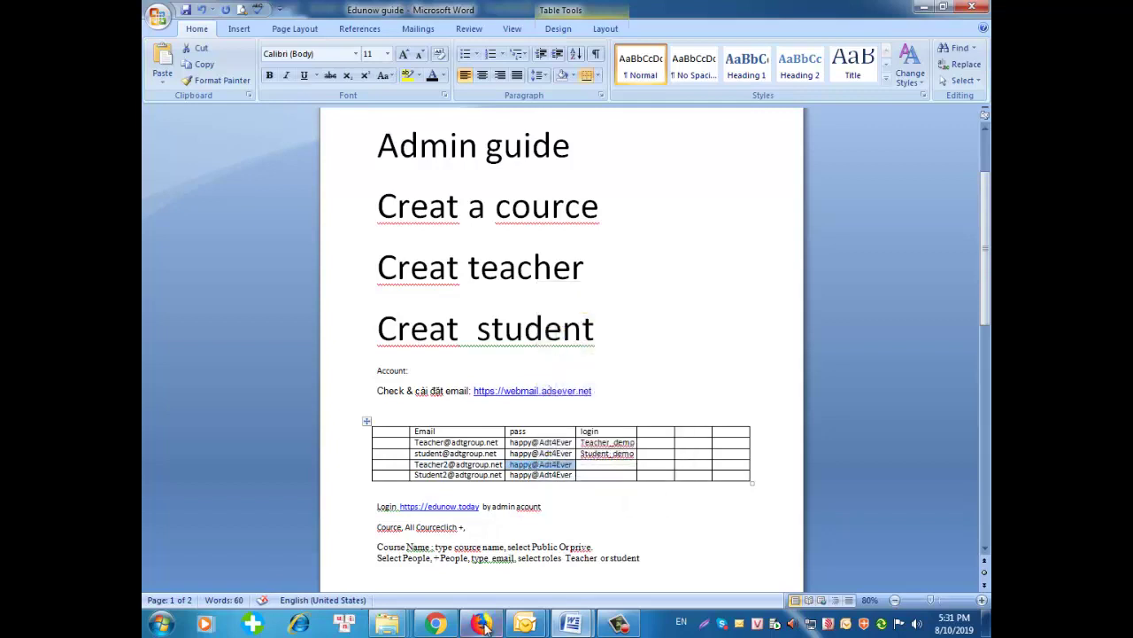
# - Back in Firefox, paste the account password into the password and confirmation fields, then close the Add Login form
pyautogui.click(481, 625)
pyautogui.click(575, 418)
pyautogui.rightClick(575, 418)
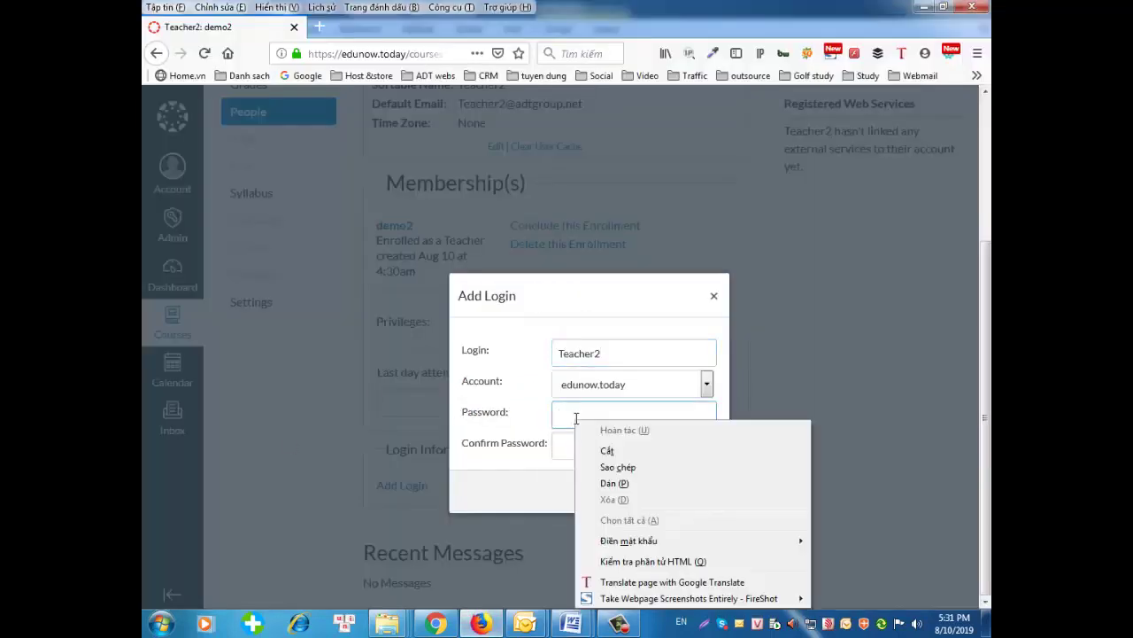
pyautogui.click(602, 484)
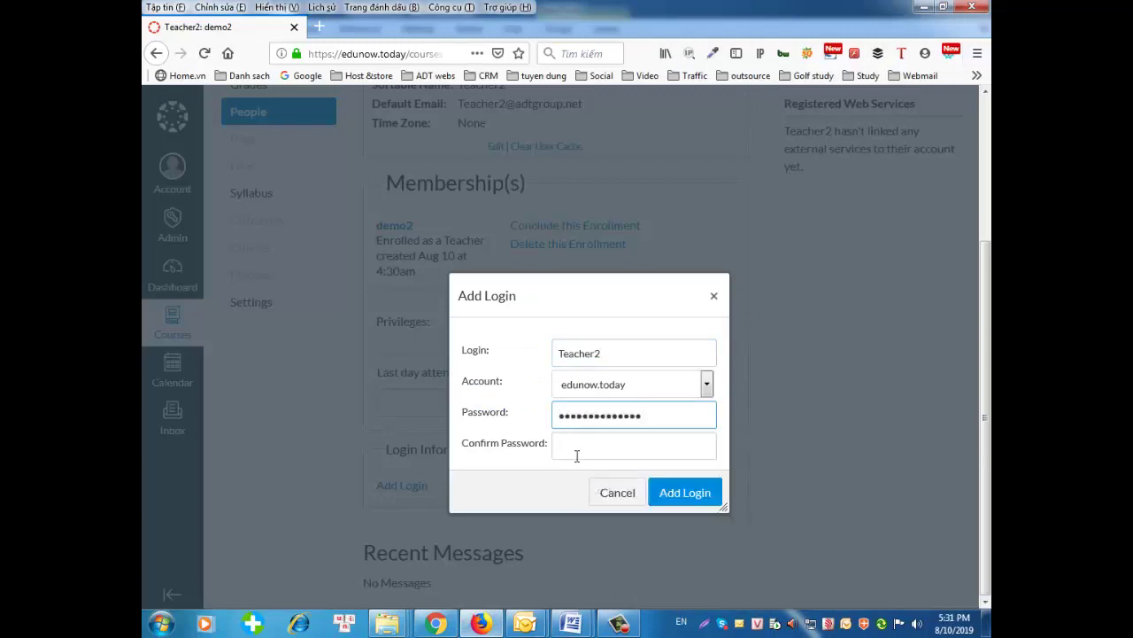
pyautogui.click(577, 454)
pyautogui.rightClick(576, 453)
pyautogui.click(615, 330)
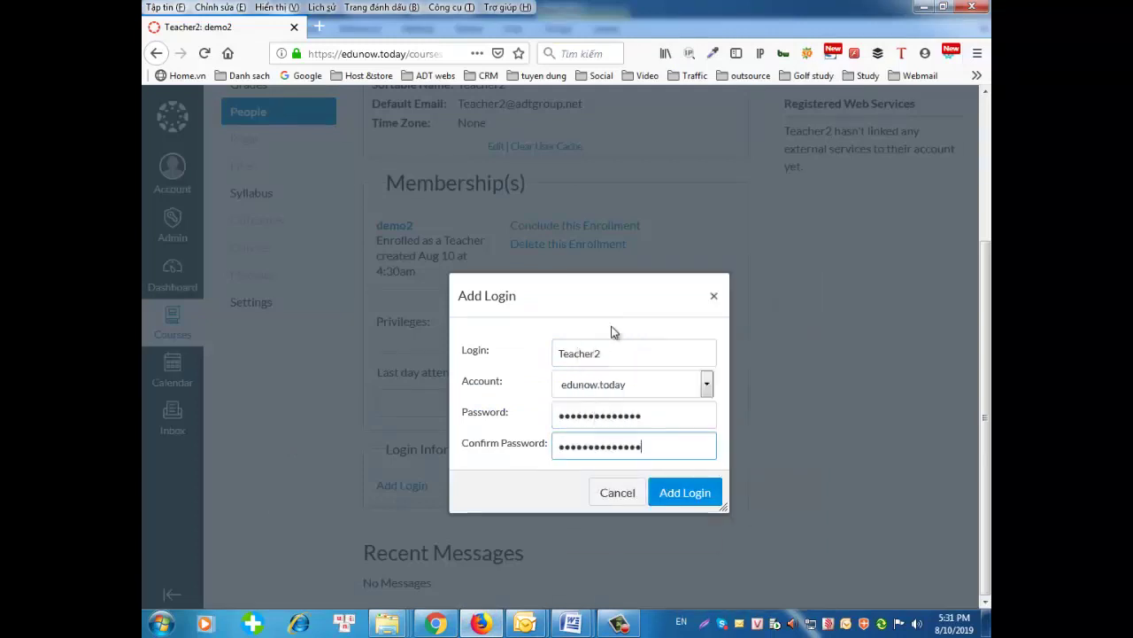
pyautogui.click(713, 296)
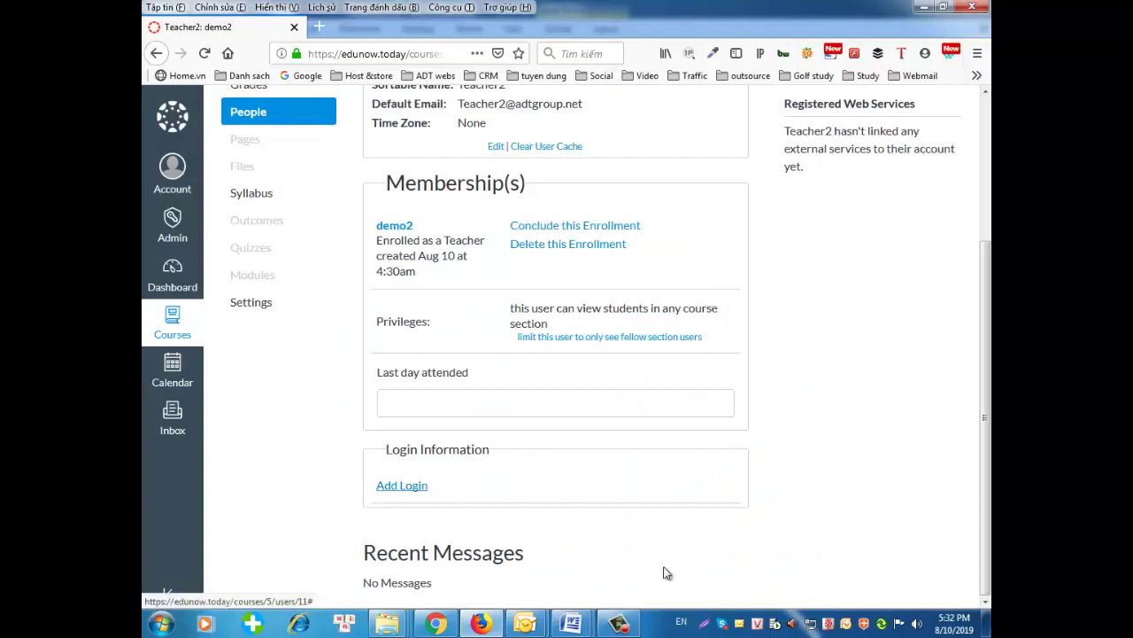
# - Switch to Chrome, close the Edunow course and webmail tabs, and open a new tab
pyautogui.click(434, 624)
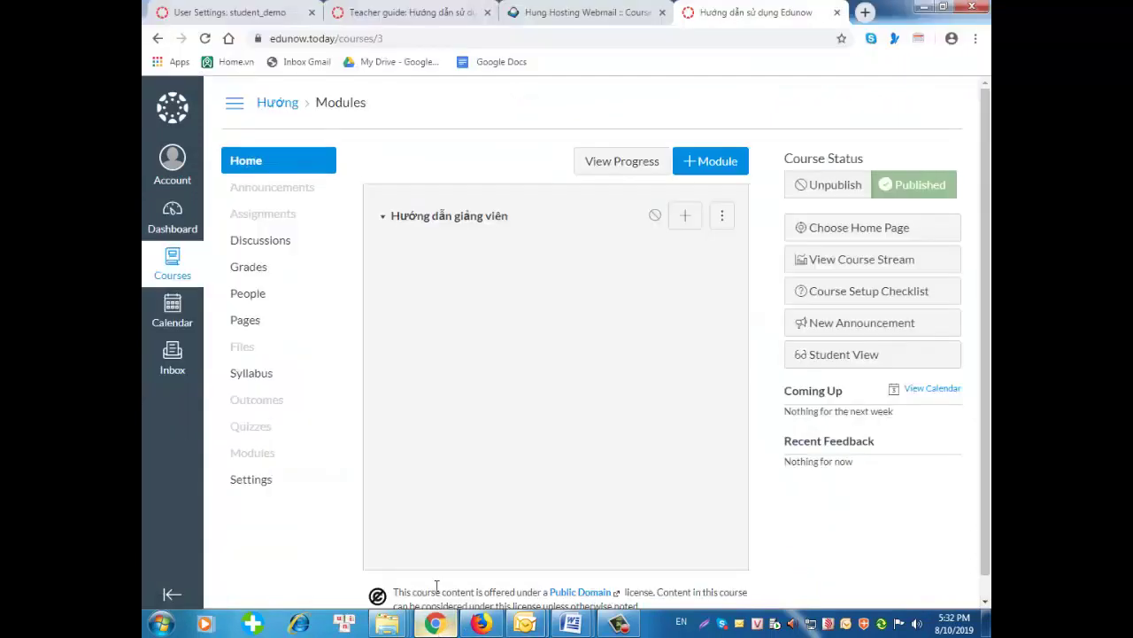
pyautogui.click(837, 12)
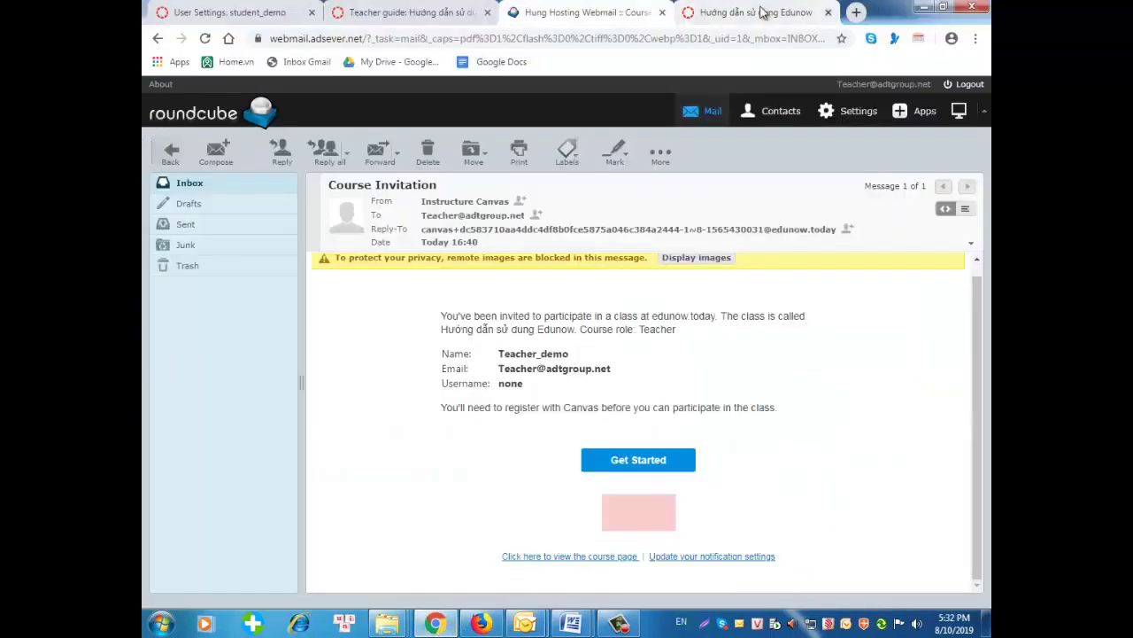
pyautogui.click(665, 12)
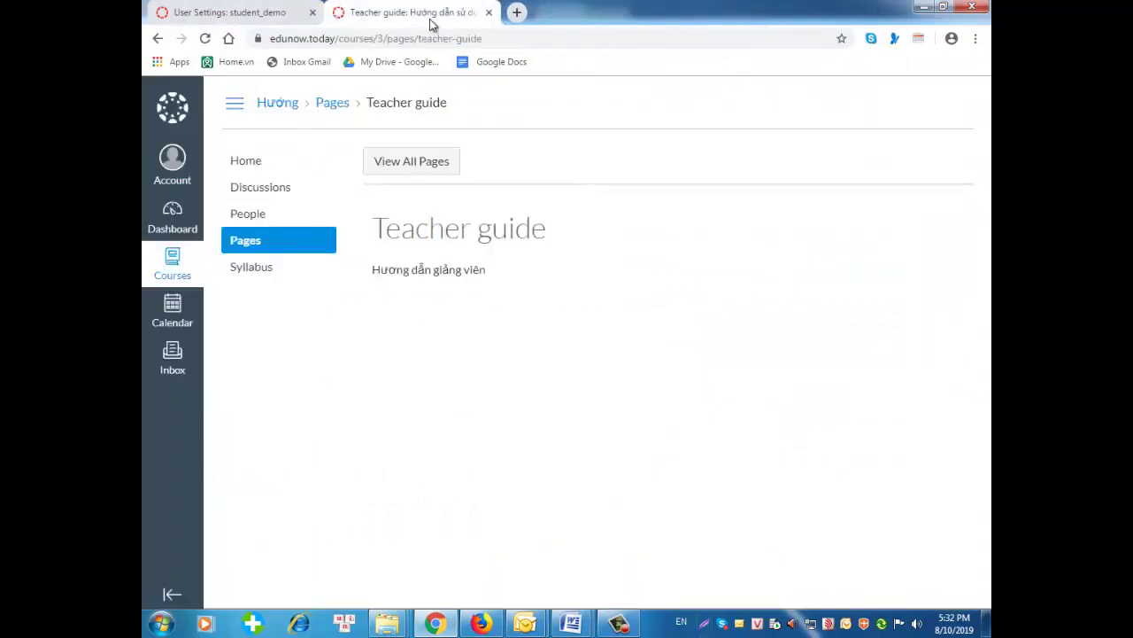
pyautogui.click(517, 12)
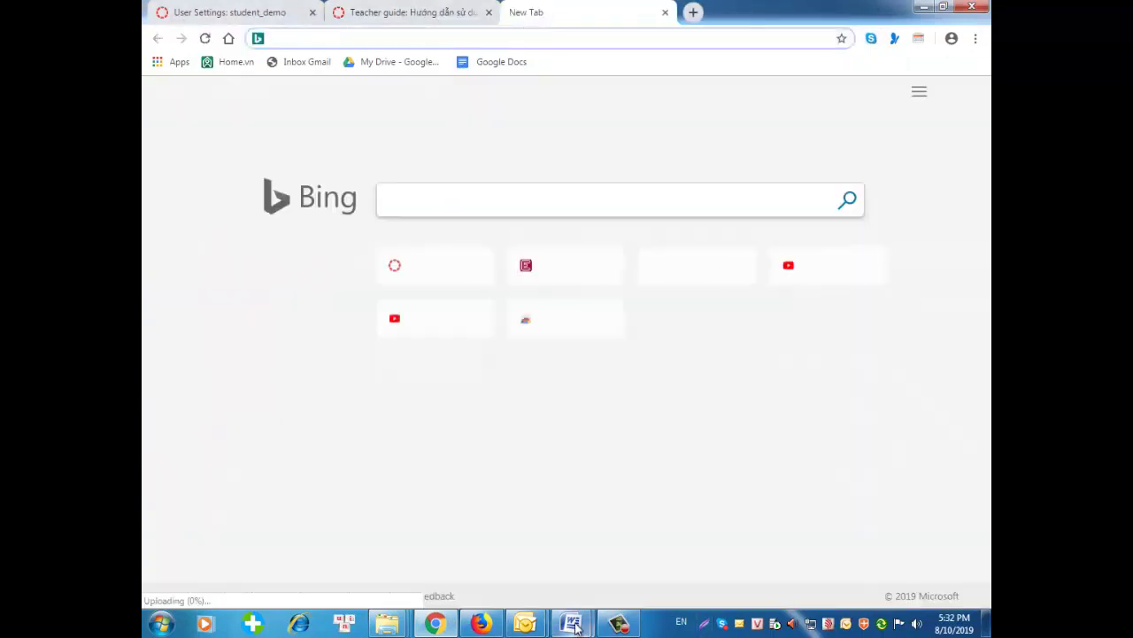
pyautogui.moveTo(571, 623)
pyautogui.click(529, 524)
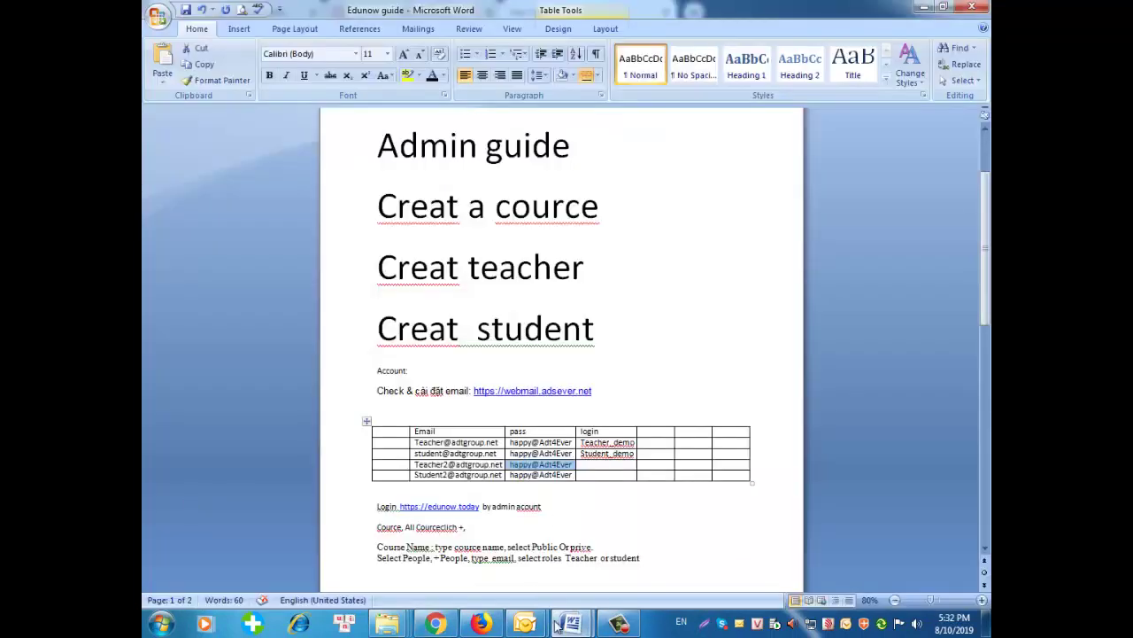
pyautogui.moveTo(630, 391); pyautogui.dragTo(473, 390)
pyautogui.rightClick(493, 392)
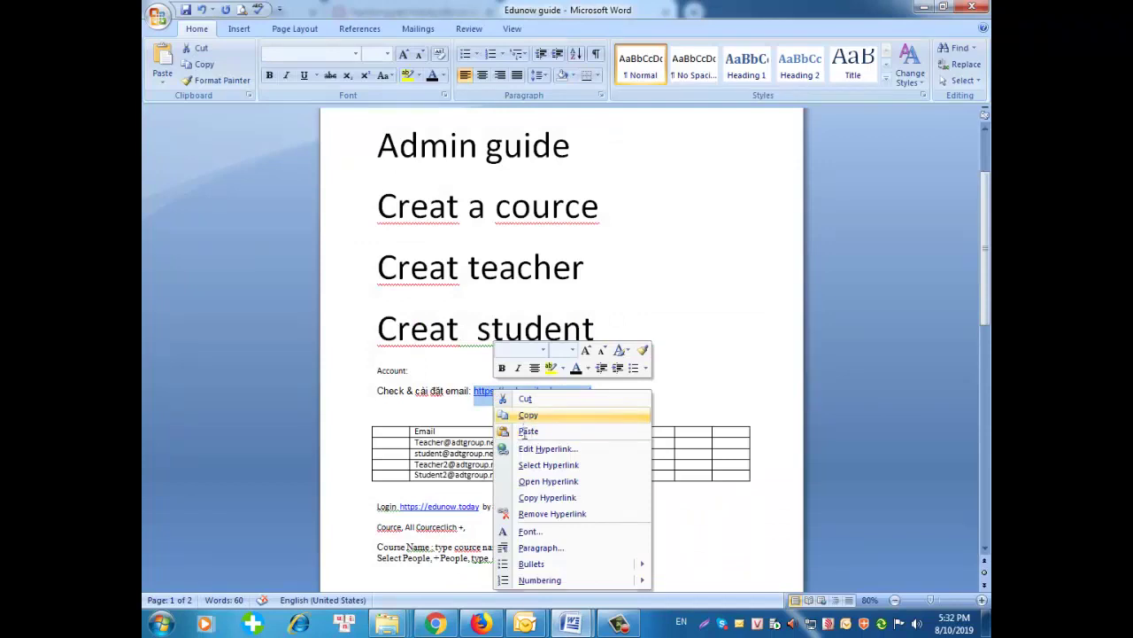
pyautogui.click(528, 415)
pyautogui.click(435, 623)
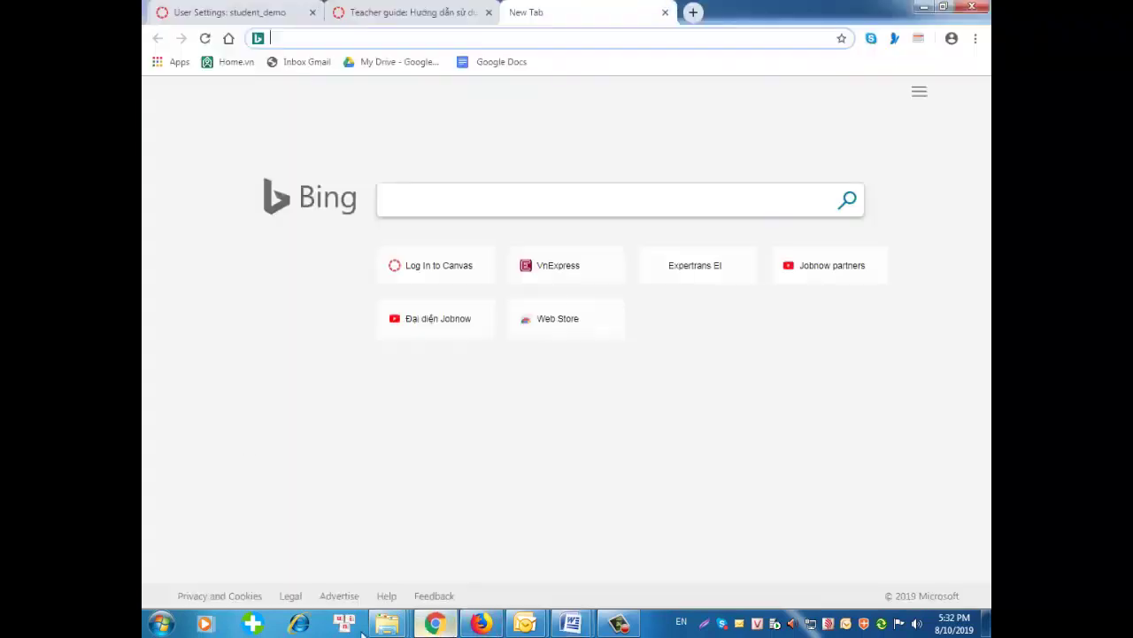
pyautogui.rightClick(297, 39)
pyautogui.click(315, 103)
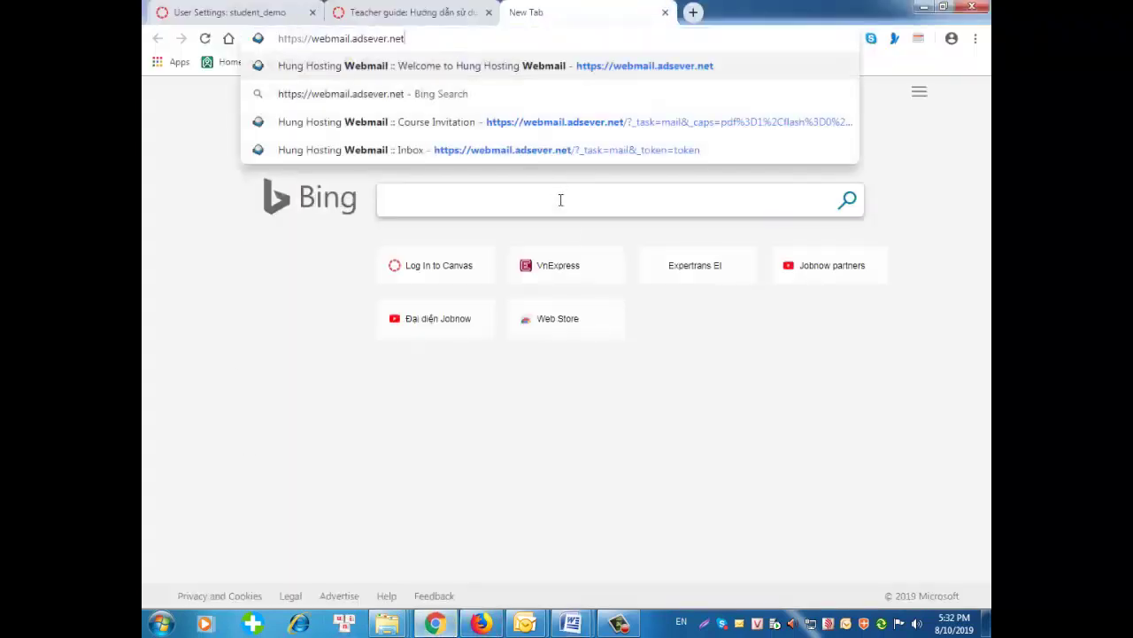
pyautogui.press('Return')
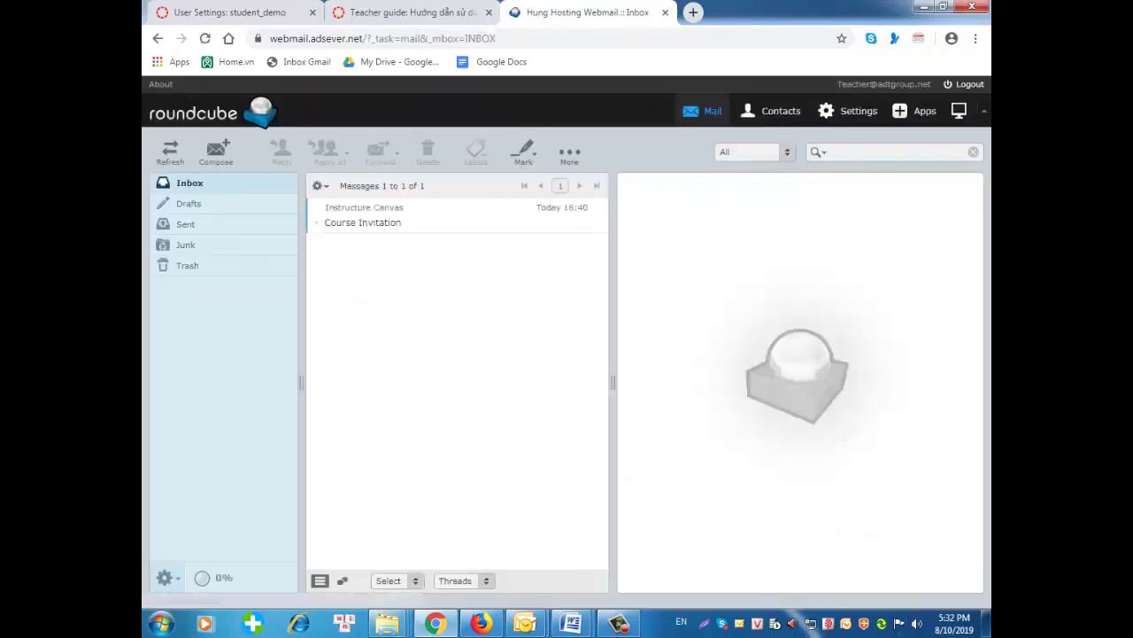
pyautogui.click(968, 84)
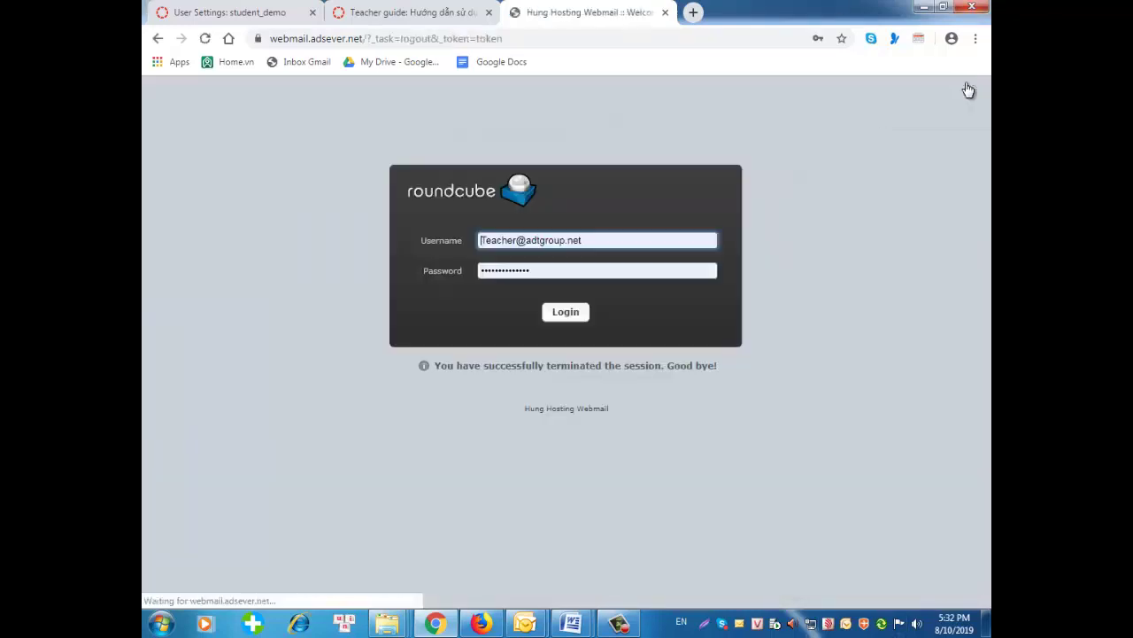
# - Switch to the Edunow guide in Word and copy the second teacher's email address from the account table
pyautogui.click(572, 623)
pyautogui.click(535, 558)
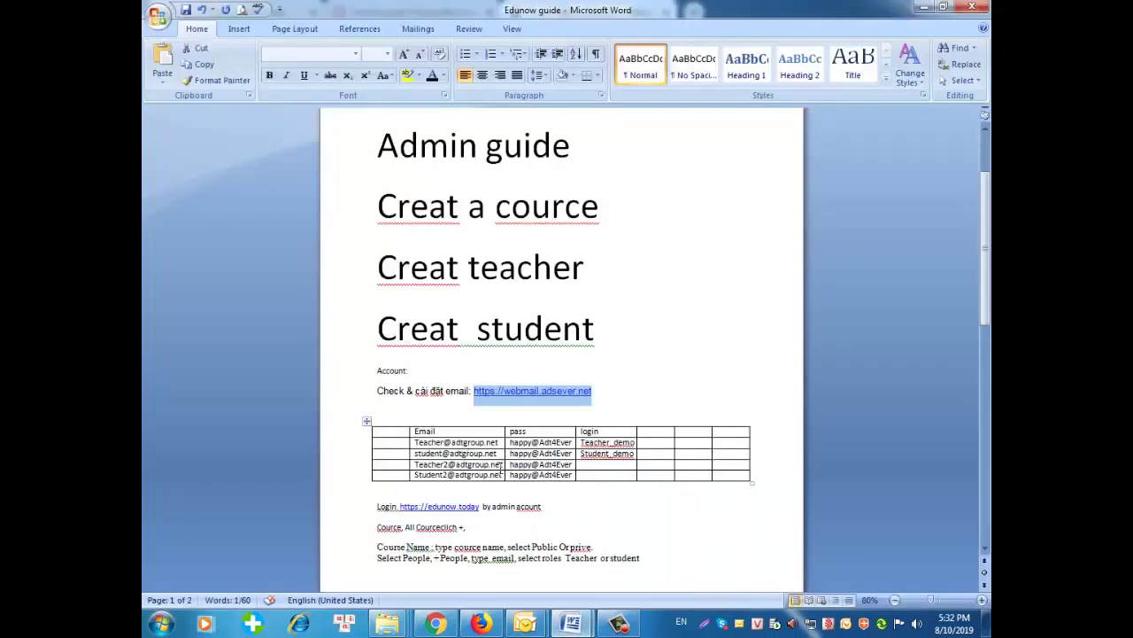
pyautogui.moveTo(502, 464); pyautogui.dragTo(427, 467)
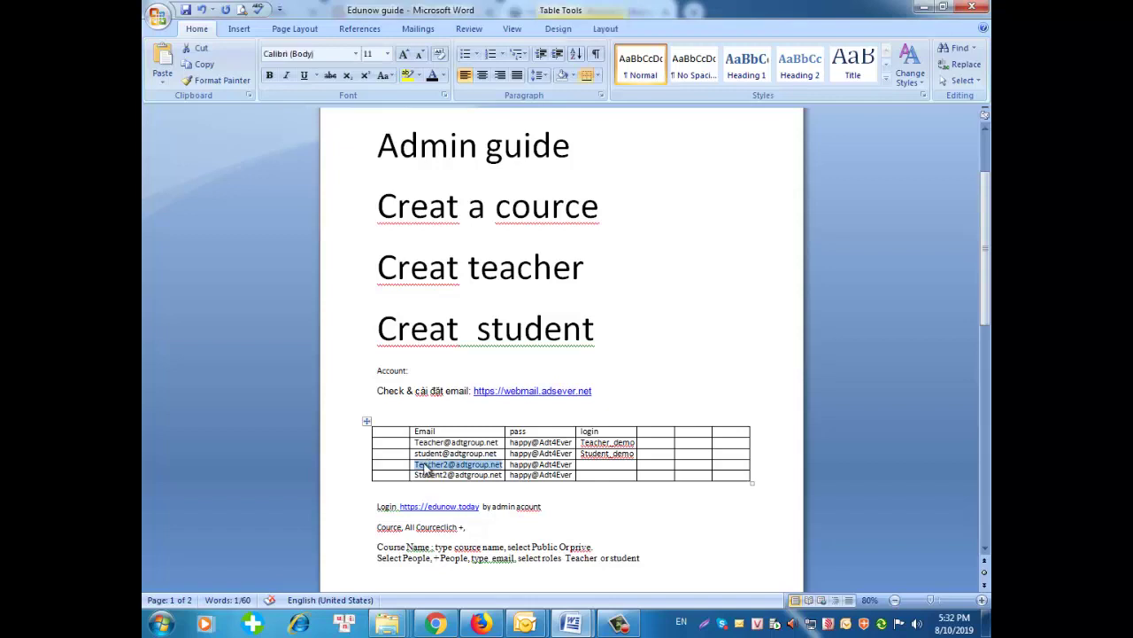
pyautogui.rightClick(426, 467)
pyautogui.click(459, 204)
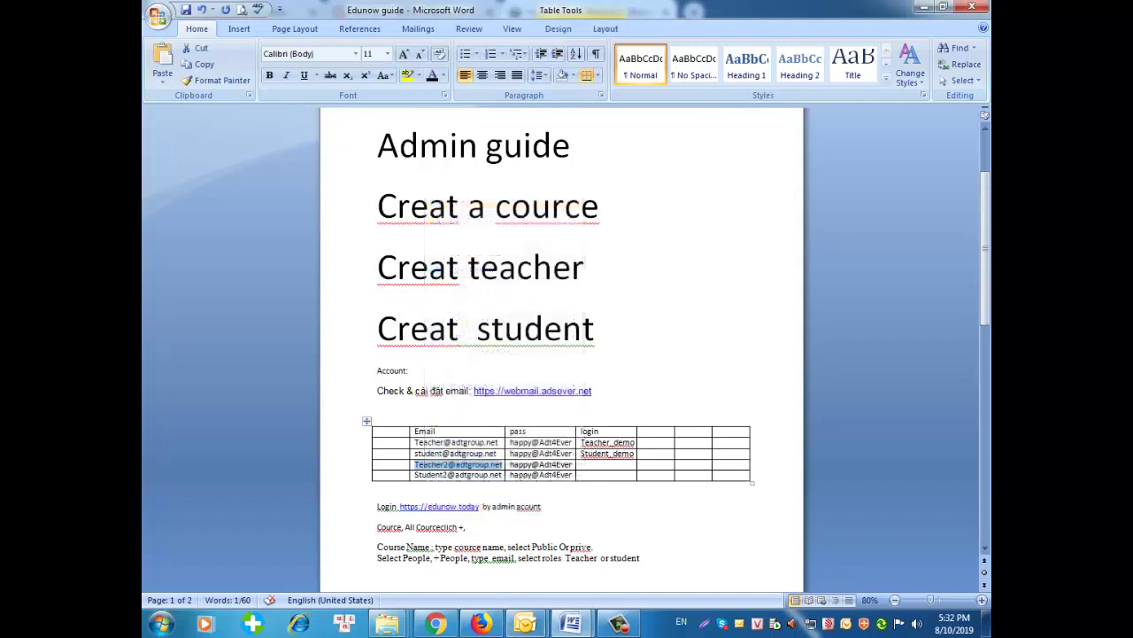
# - Back in Chrome, replace the webmail username with the copied email address and clear the prefilled password
pyautogui.click(435, 623)
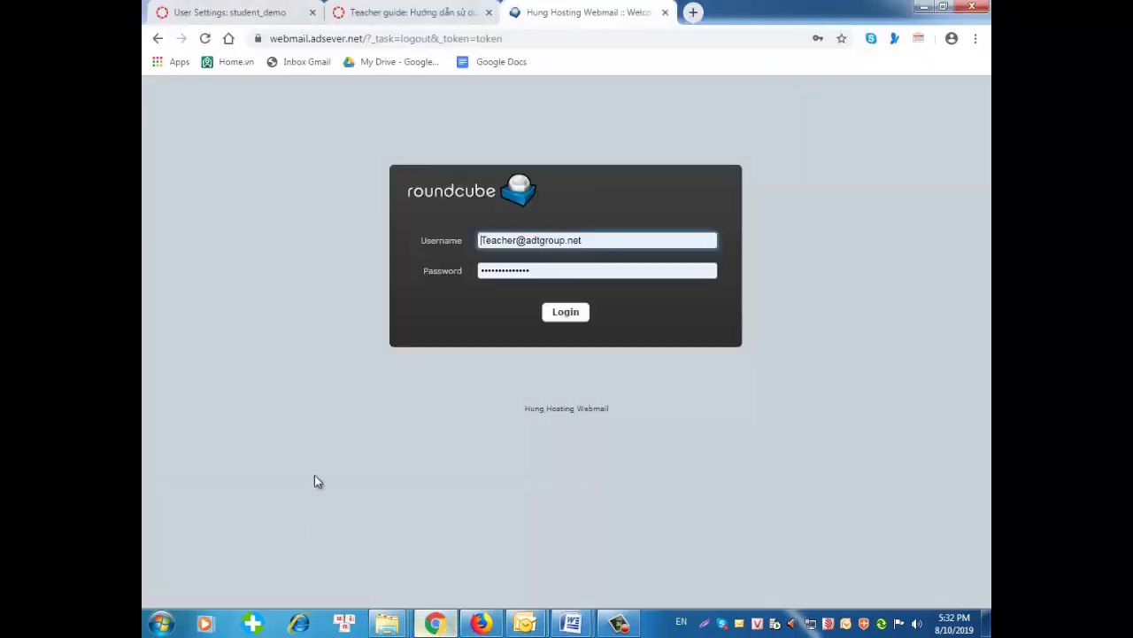
pyautogui.click(588, 245)
pyautogui.moveTo(587, 242); pyautogui.dragTo(464, 243)
pyautogui.rightClick(493, 239)
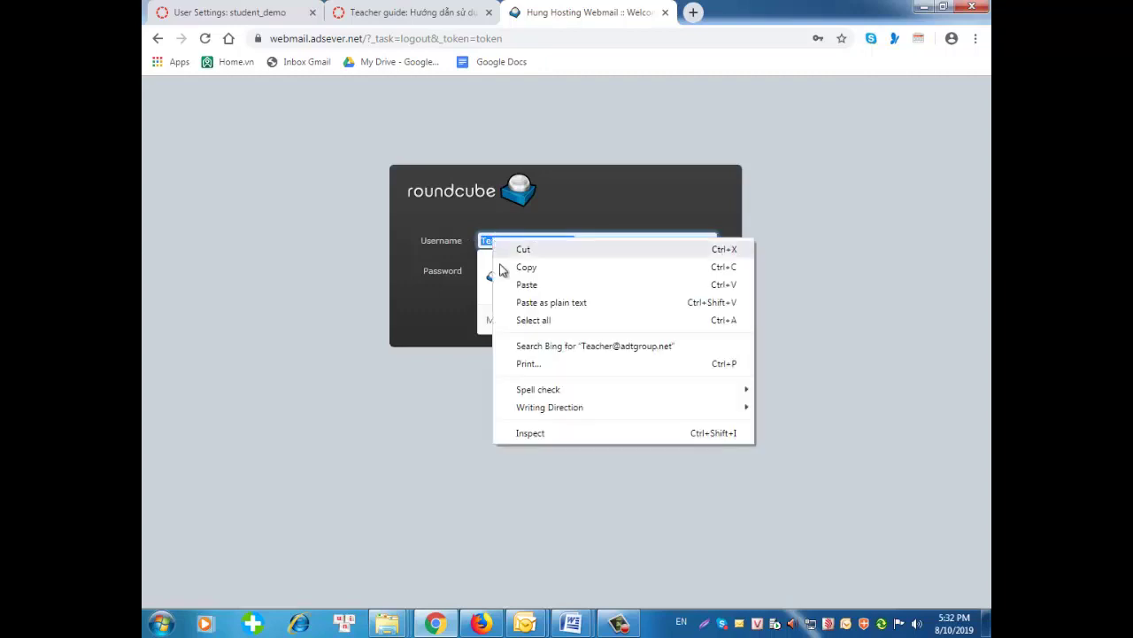
pyautogui.click(519, 285)
pyautogui.moveTo(552, 270); pyautogui.dragTo(419, 270)
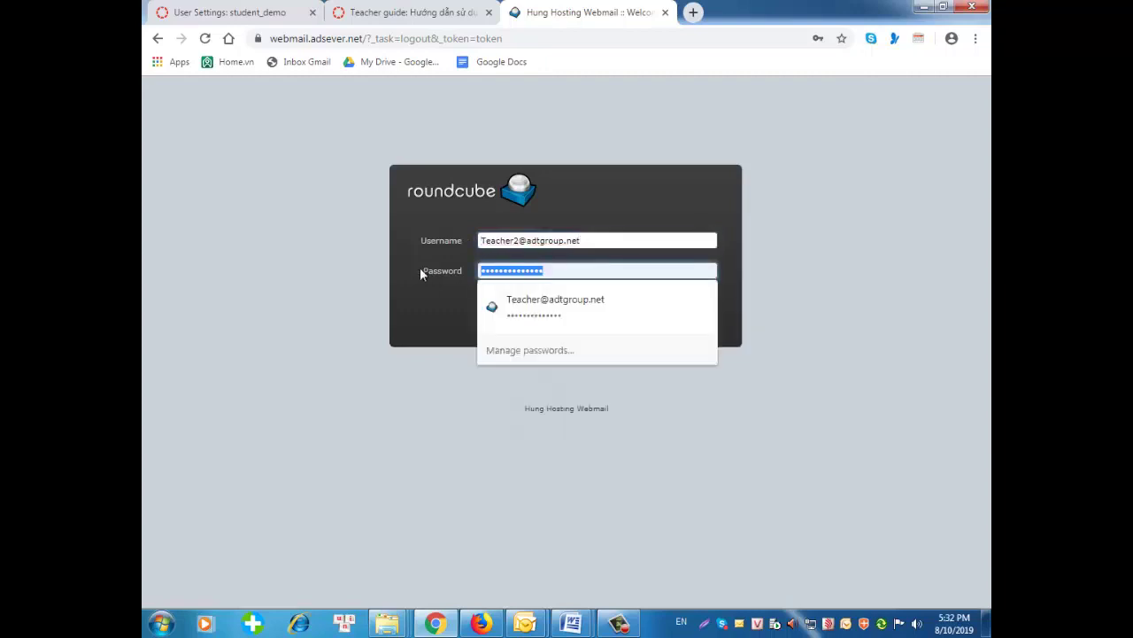
pyautogui.press('BackSpace')
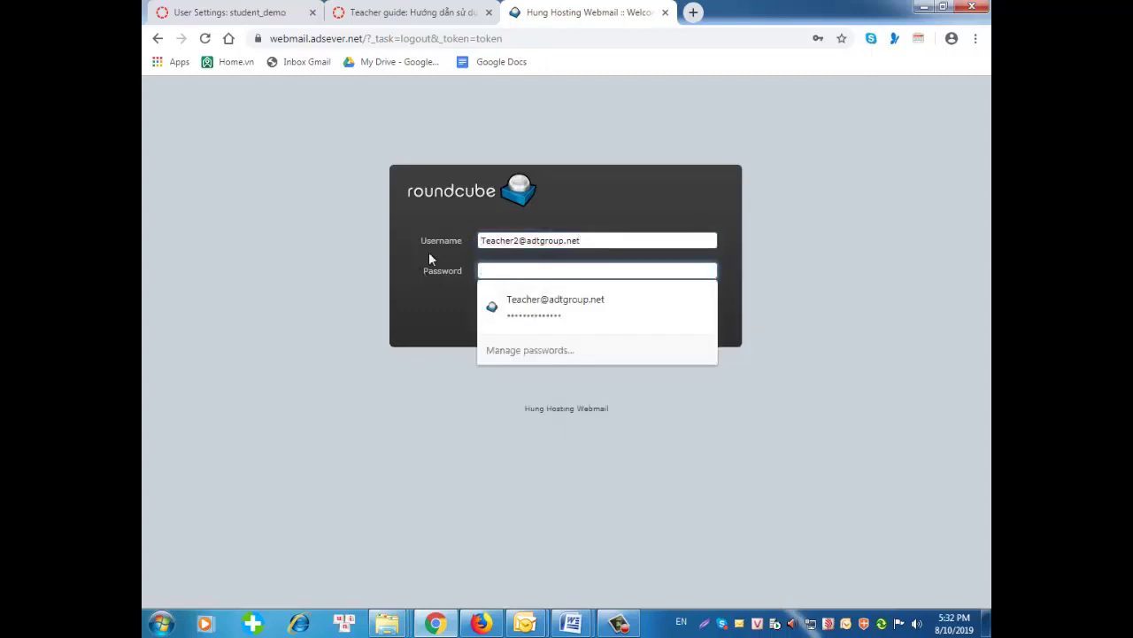
# - Return to the Edunow guide in Word and copy the second teacher's password for the webmail login
pyautogui.click(571, 623)
pyautogui.click(492, 531)
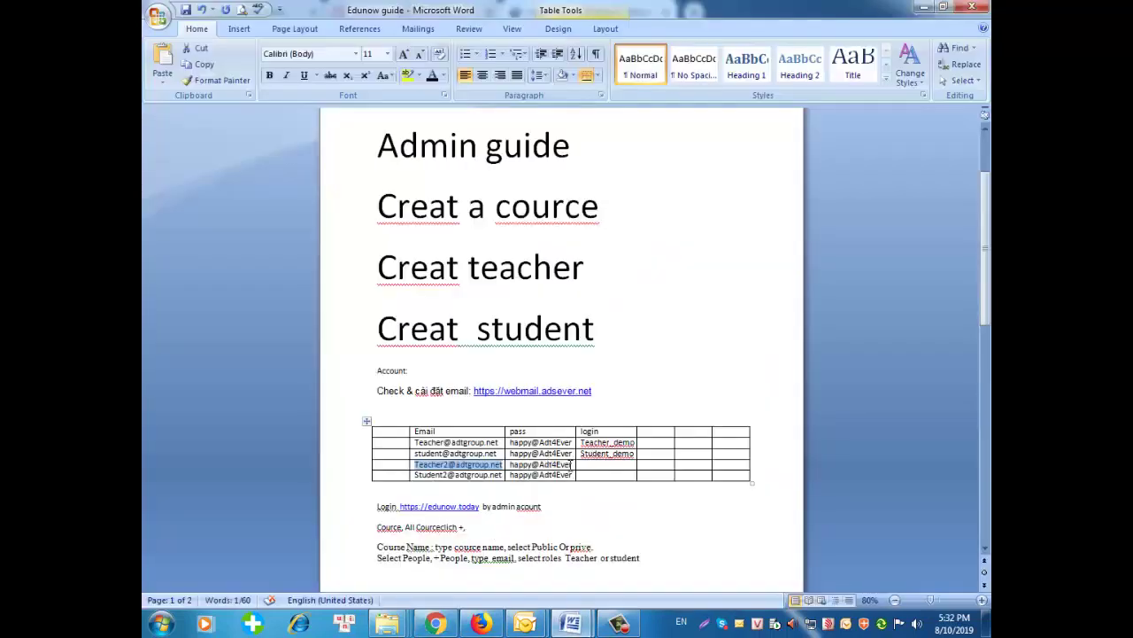
pyautogui.moveTo(573, 464); pyautogui.dragTo(548, 464)
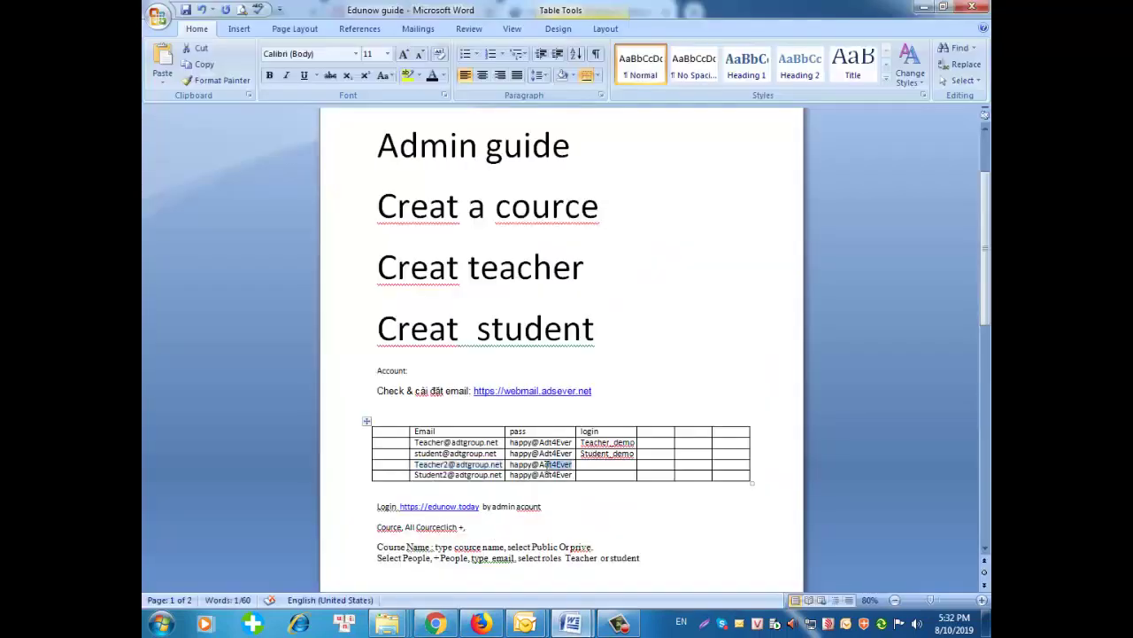
pyautogui.rightClick(513, 470)
pyautogui.click(540, 204)
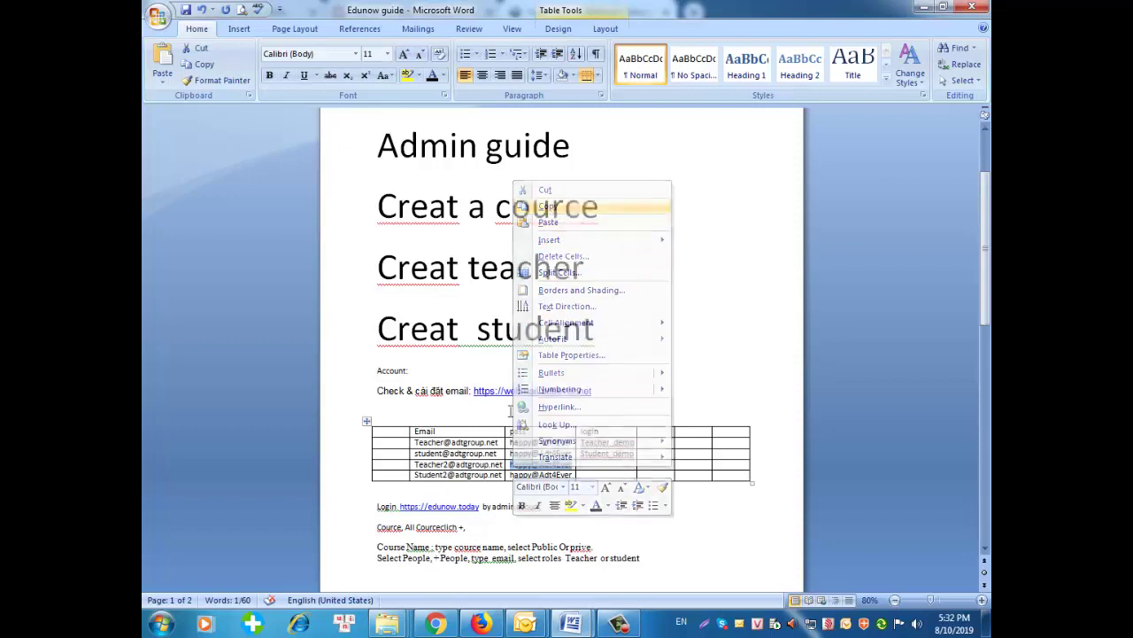
# - Back in Chrome, paste the account password into the webmail login form and log in to the second teacher's mailbox
pyautogui.click(434, 625)
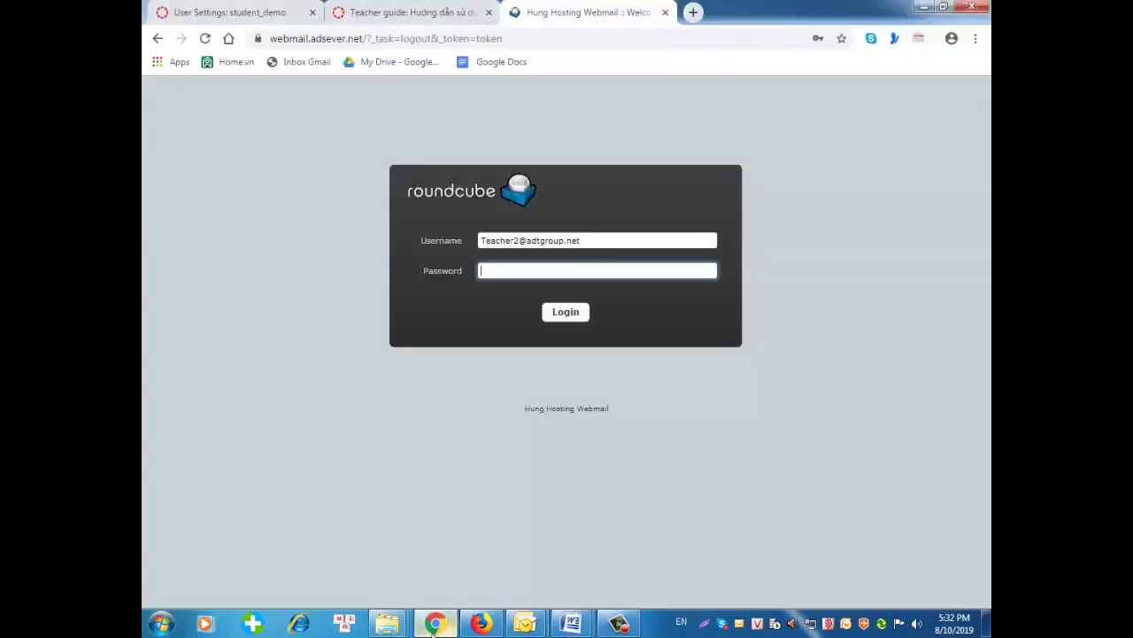
pyautogui.rightClick(486, 266)
pyautogui.click(519, 334)
pyautogui.click(563, 313)
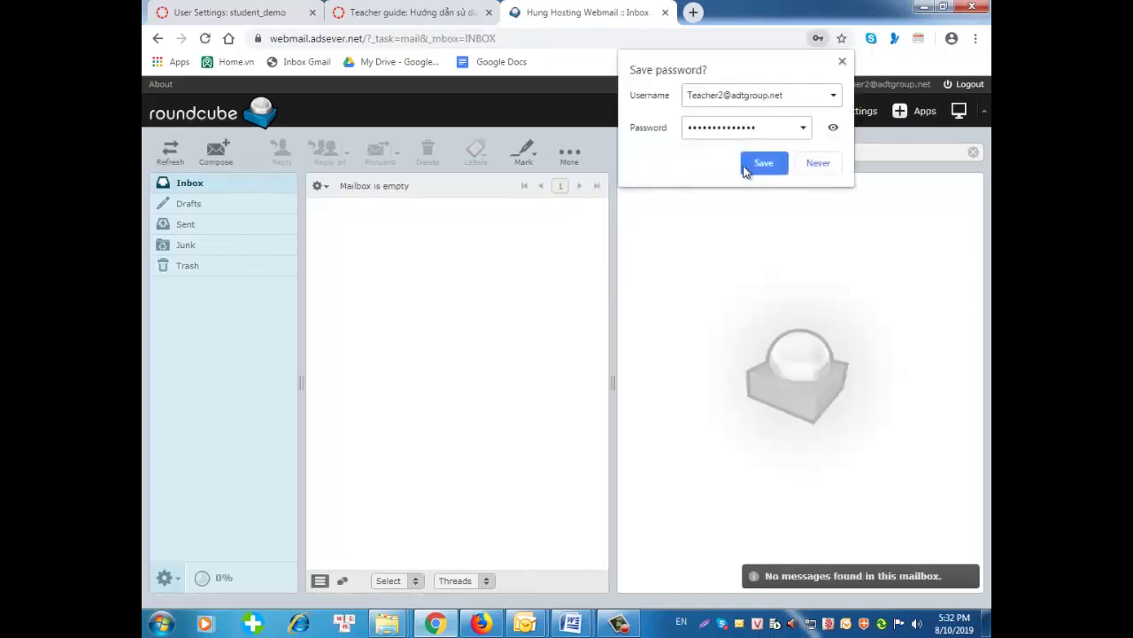
# - Save the second teacher's webmail login in the browser and reload the inbox to check for new mail
pyautogui.click(762, 166)
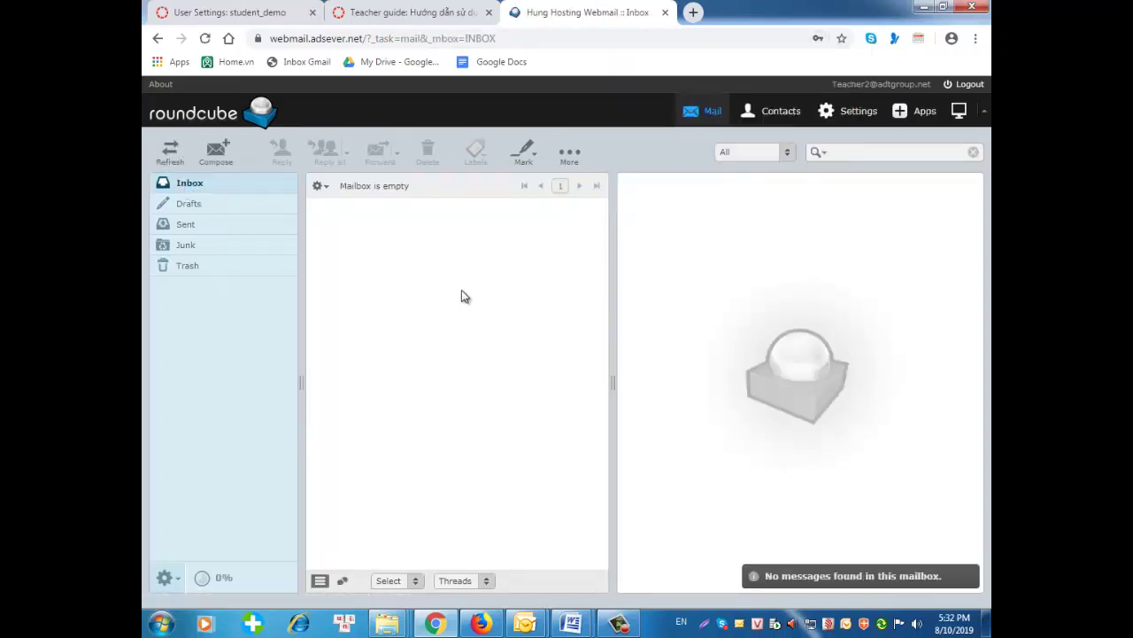
pyautogui.click(521, 38)
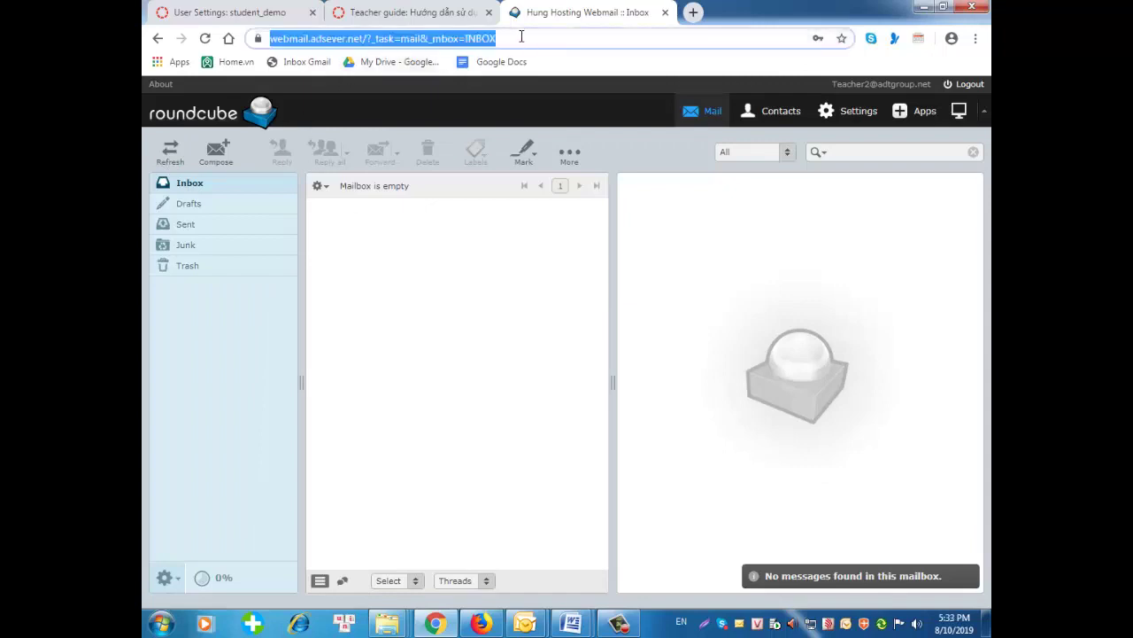
pyautogui.press('Return')
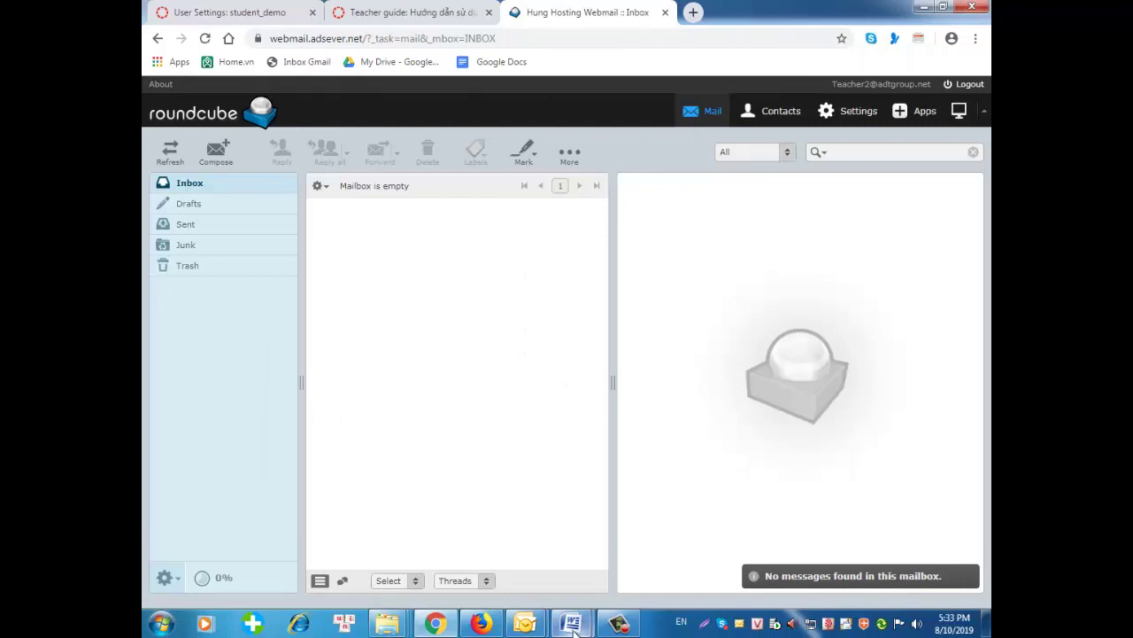
# - Switch to the Edunow guide in Word and copy the second student's email address from the account table
pyautogui.moveTo(571, 624)
pyautogui.click(516, 569)
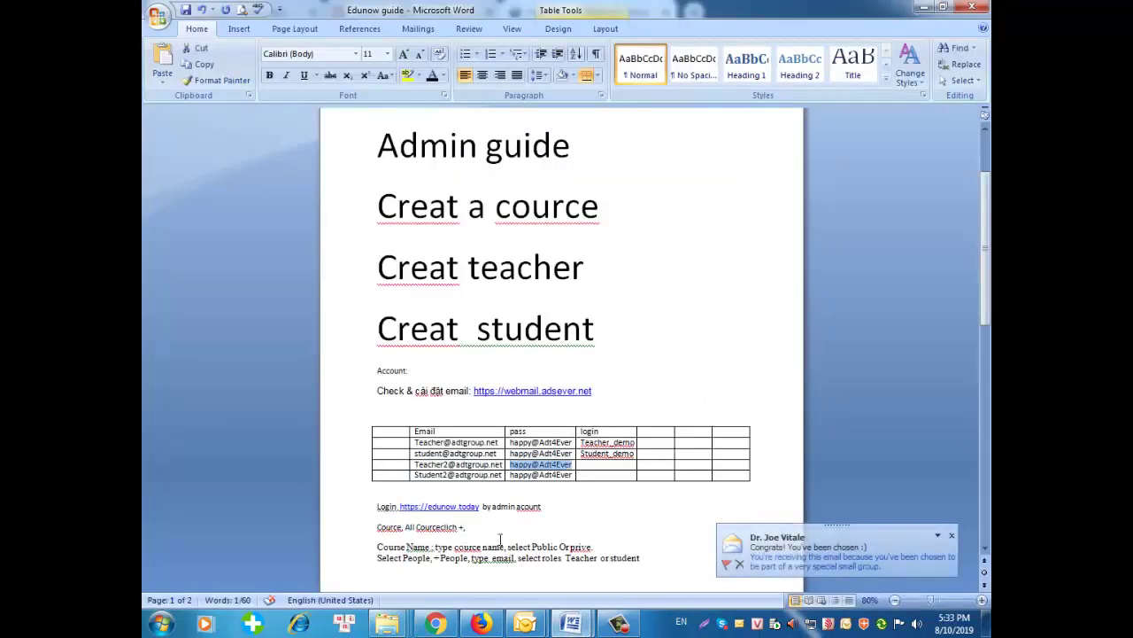
pyautogui.click(417, 476)
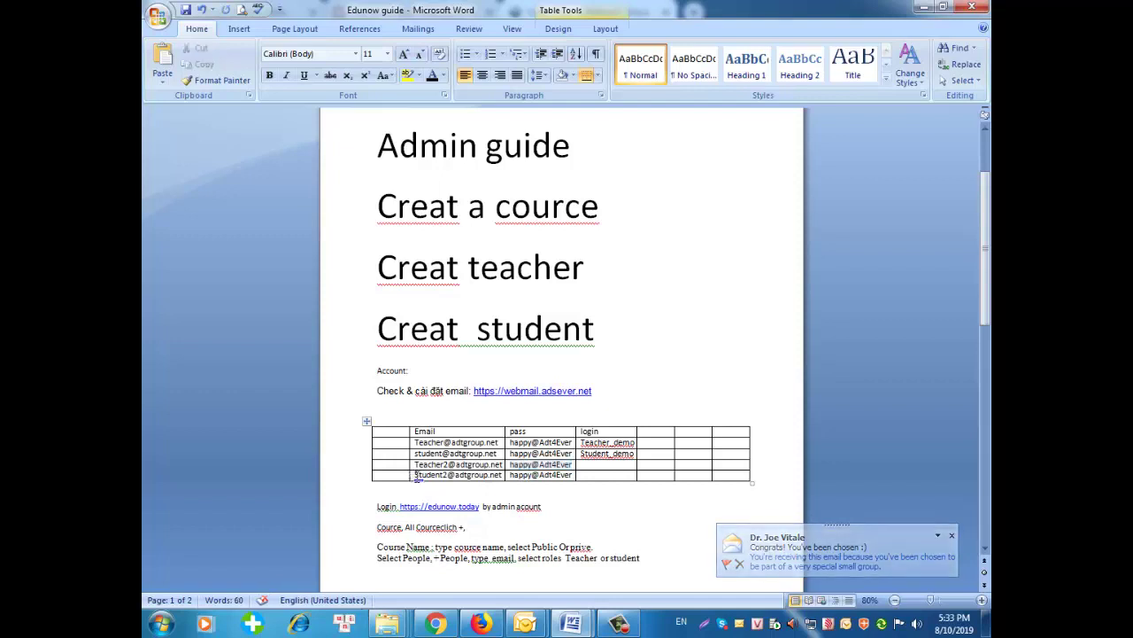
pyautogui.click(412, 477)
pyautogui.rightClick(441, 477)
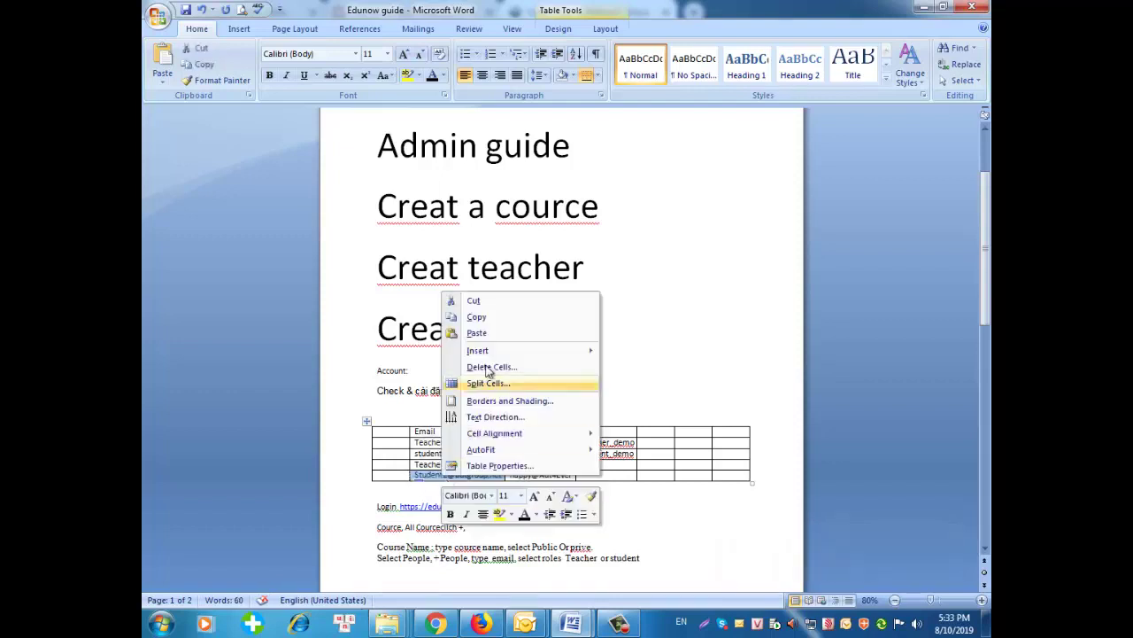
pyautogui.click(477, 317)
# - Switch to Firefox and open the People page of the demo2 course
pyautogui.click(481, 623)
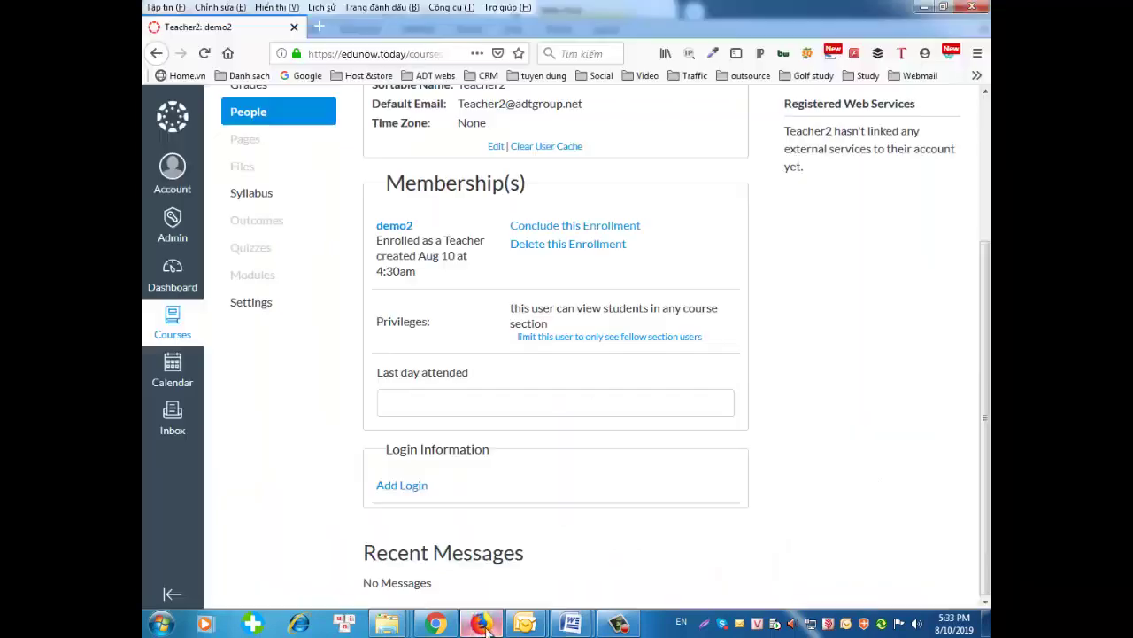
pyautogui.scroll(1, 429, 440)
pyautogui.click(173, 323)
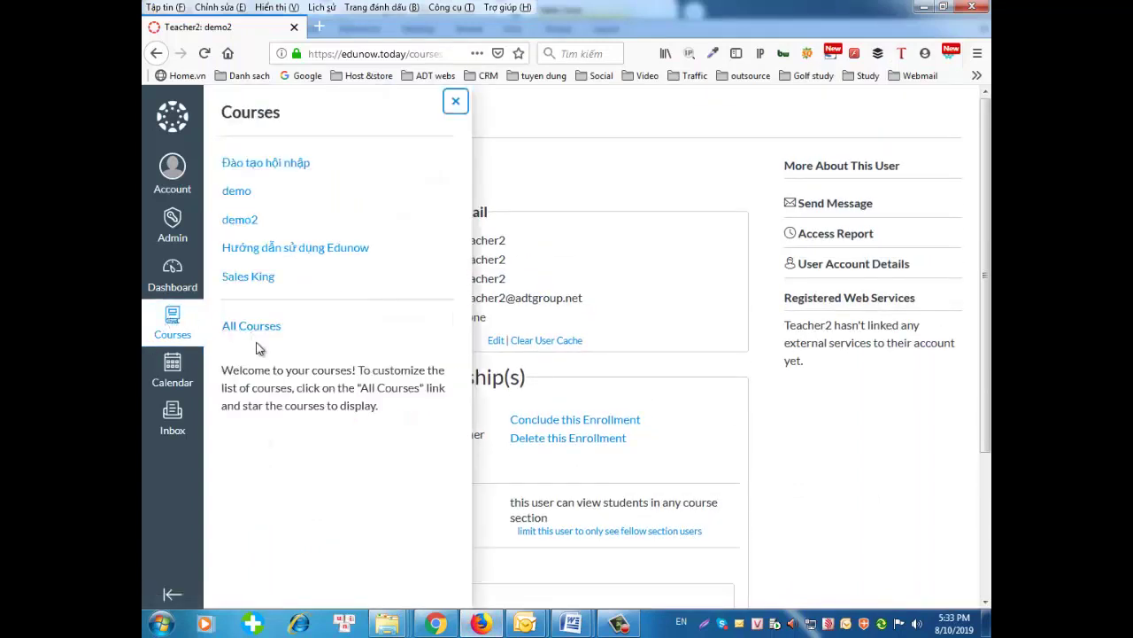
pyautogui.click(248, 221)
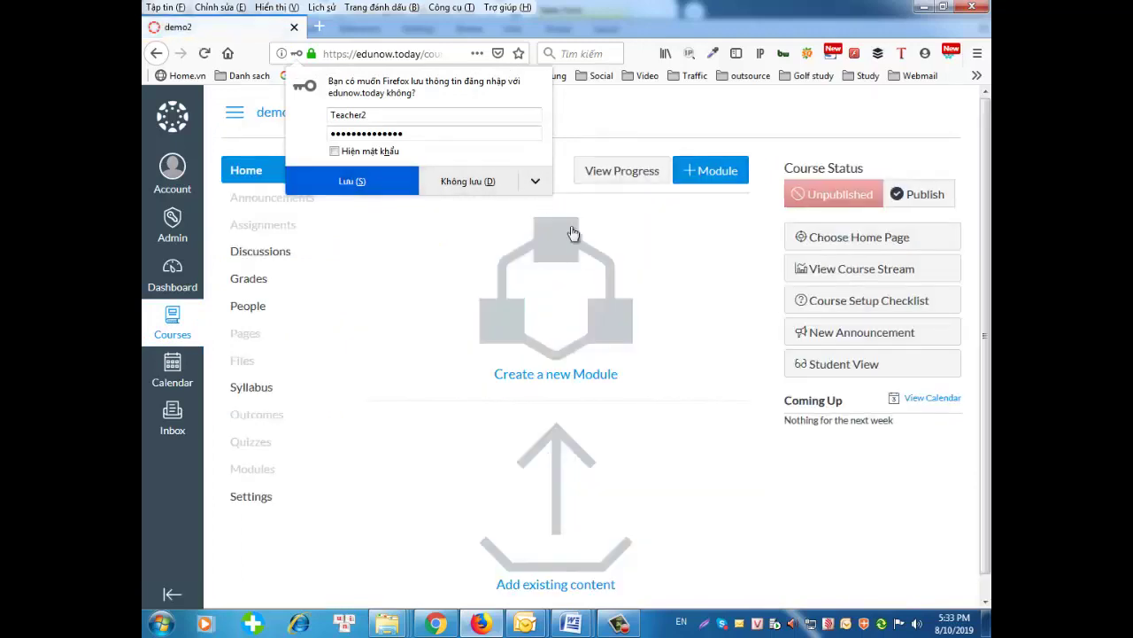
pyautogui.click(749, 423)
pyautogui.scroll(-1, 717, 542)
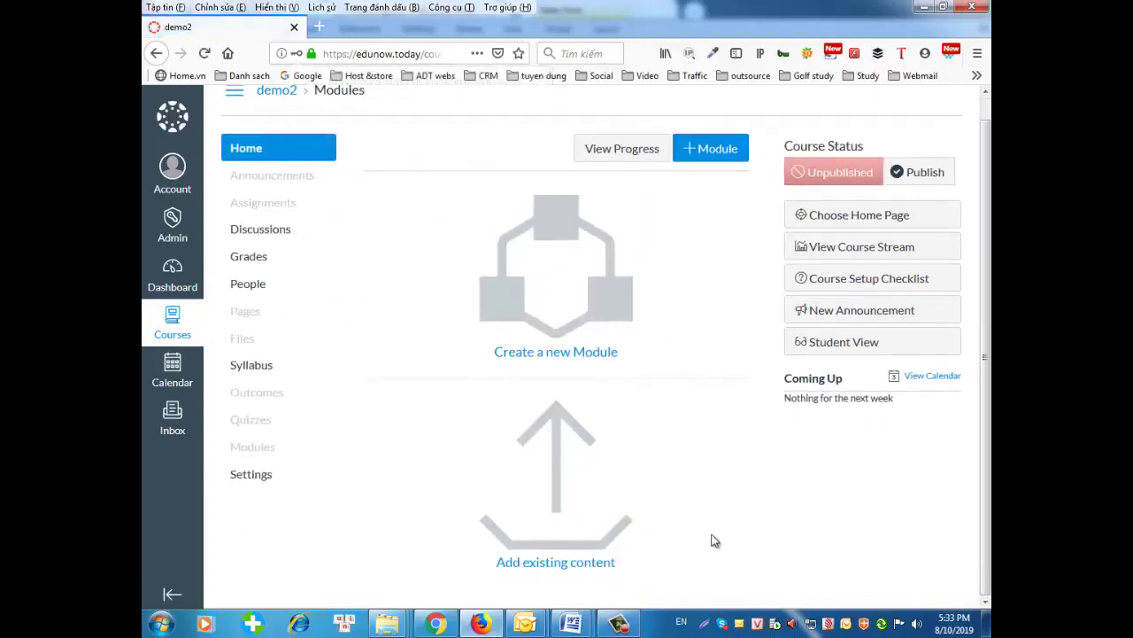
pyautogui.click(262, 288)
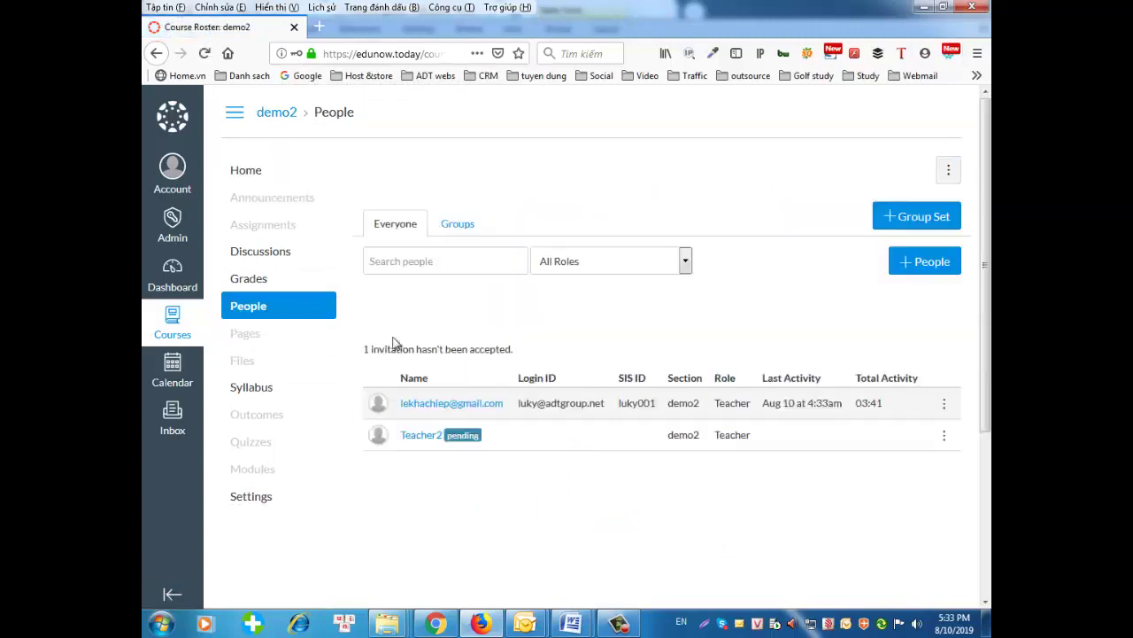
# - Start adding a person by email address, paste the second student's email with the Student role, and proceed to user matching
pyautogui.click(911, 266)
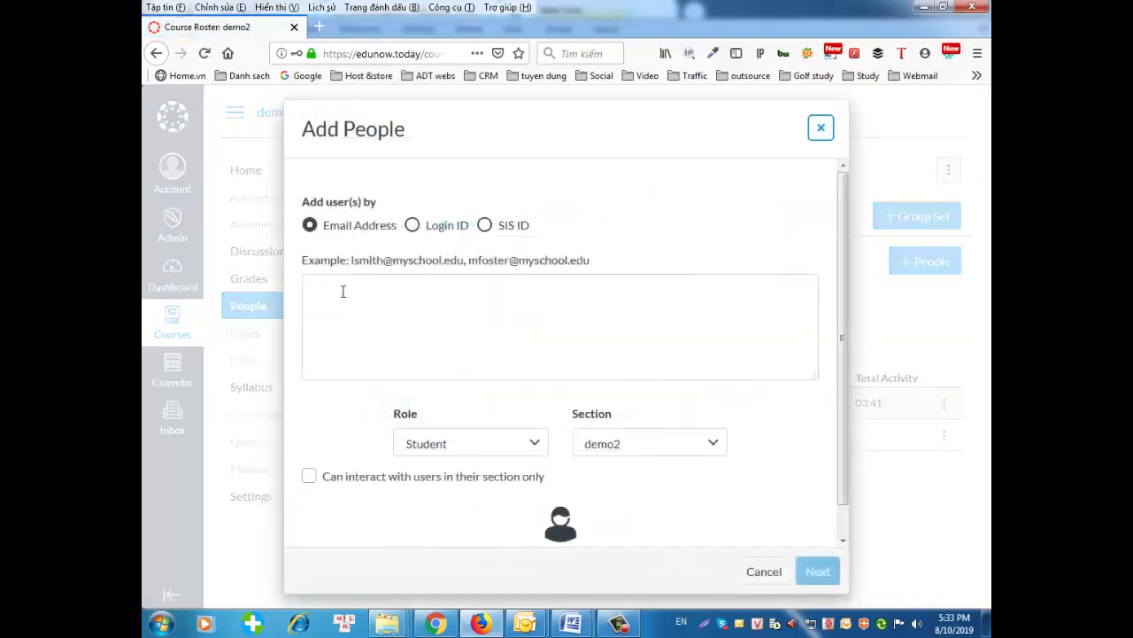
pyautogui.rightClick(342, 299)
pyautogui.click(374, 365)
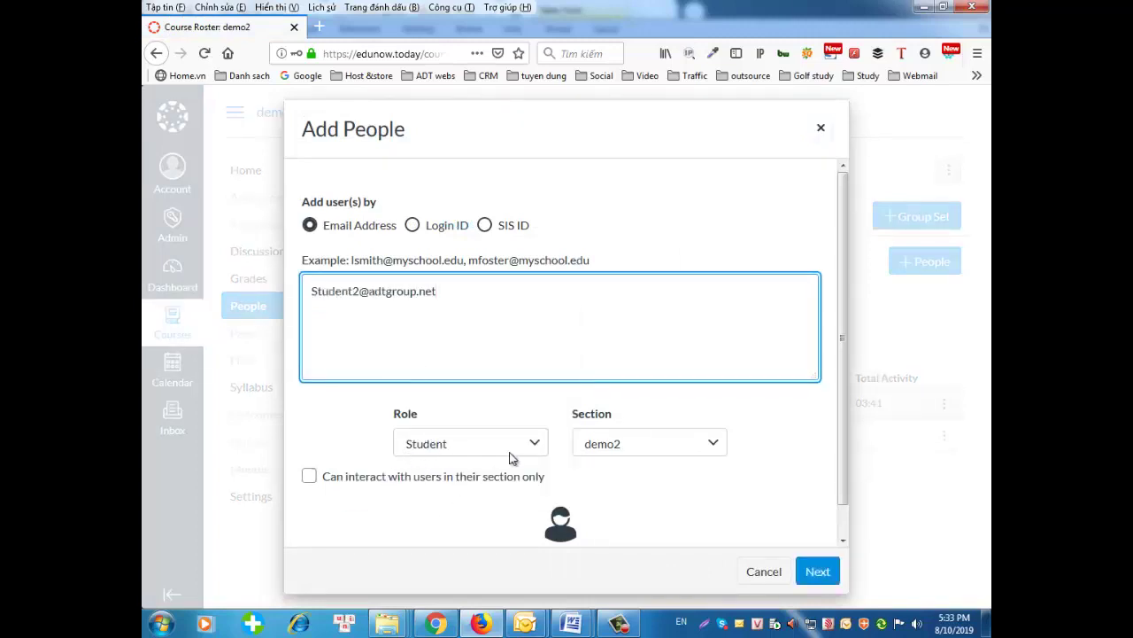
pyautogui.click(815, 571)
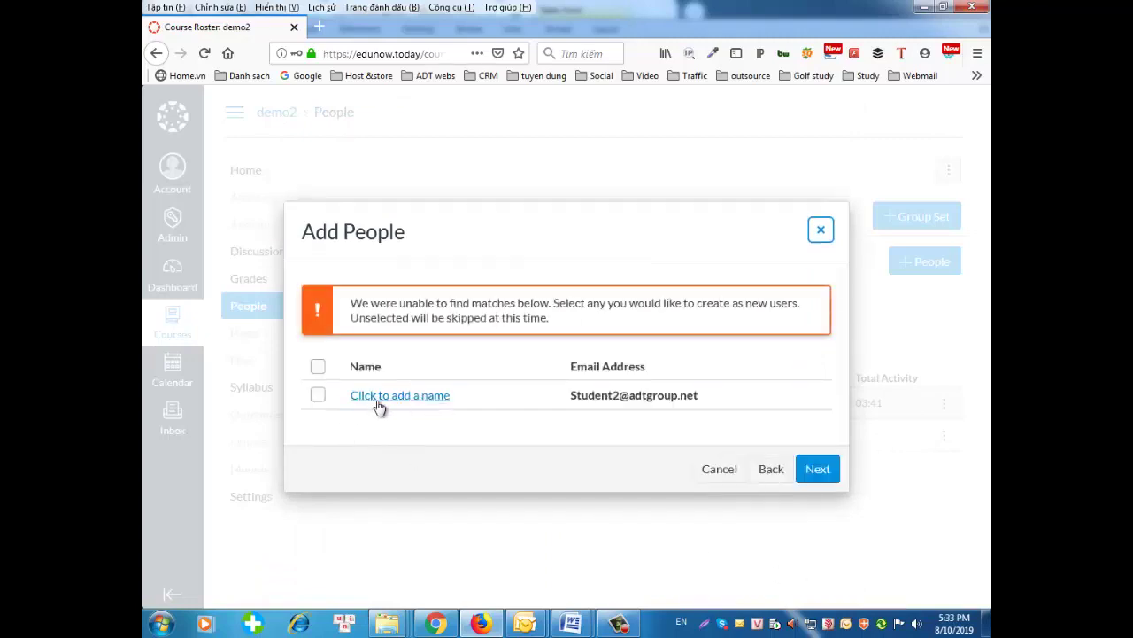
# - Select the unmatched email for creation as a new user, name it Student2, and add the user to the course
pyautogui.click(318, 395)
pyautogui.click(423, 396)
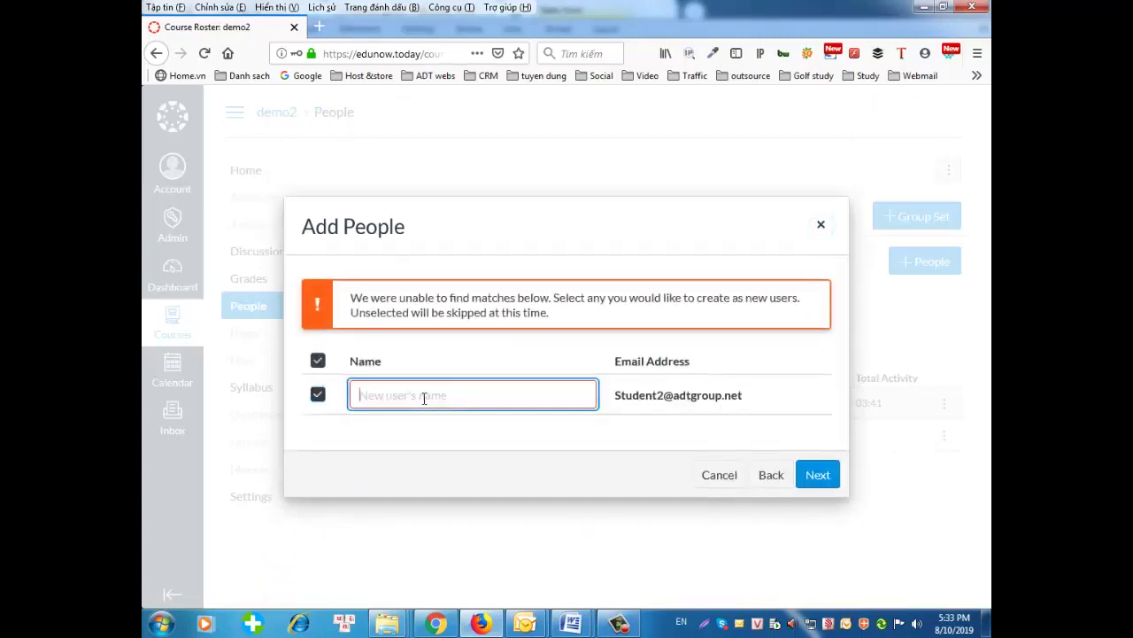
pyautogui.moveTo(615, 396); pyautogui.dragTo(660, 398)
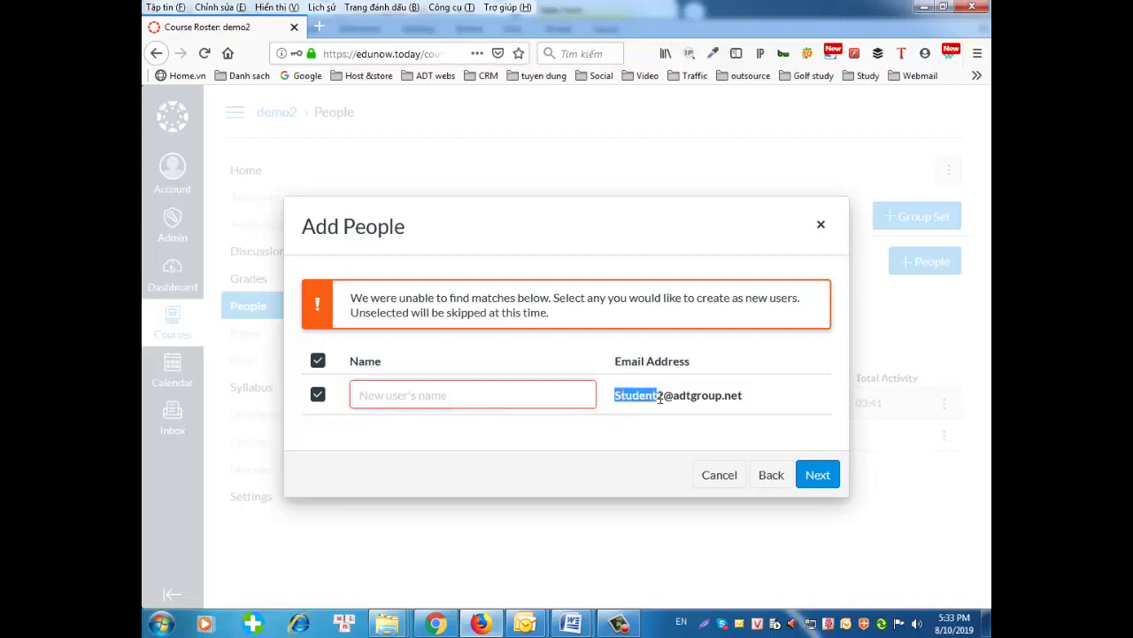
pyautogui.rightClick(662, 399)
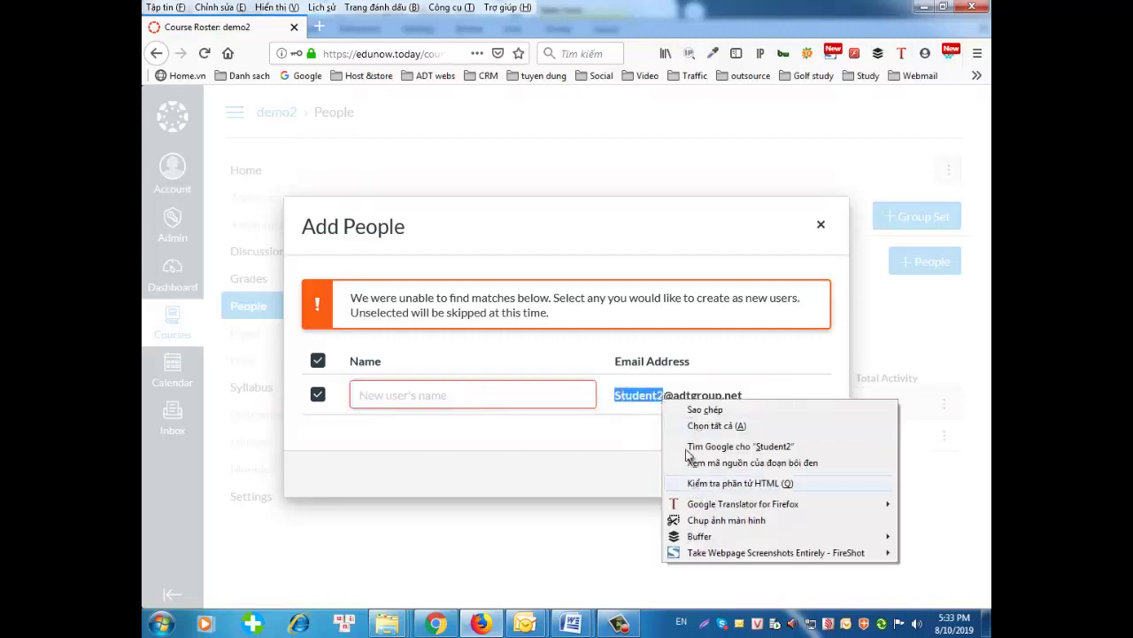
pyautogui.click(700, 410)
pyautogui.click(413, 397)
pyautogui.rightClick(414, 399)
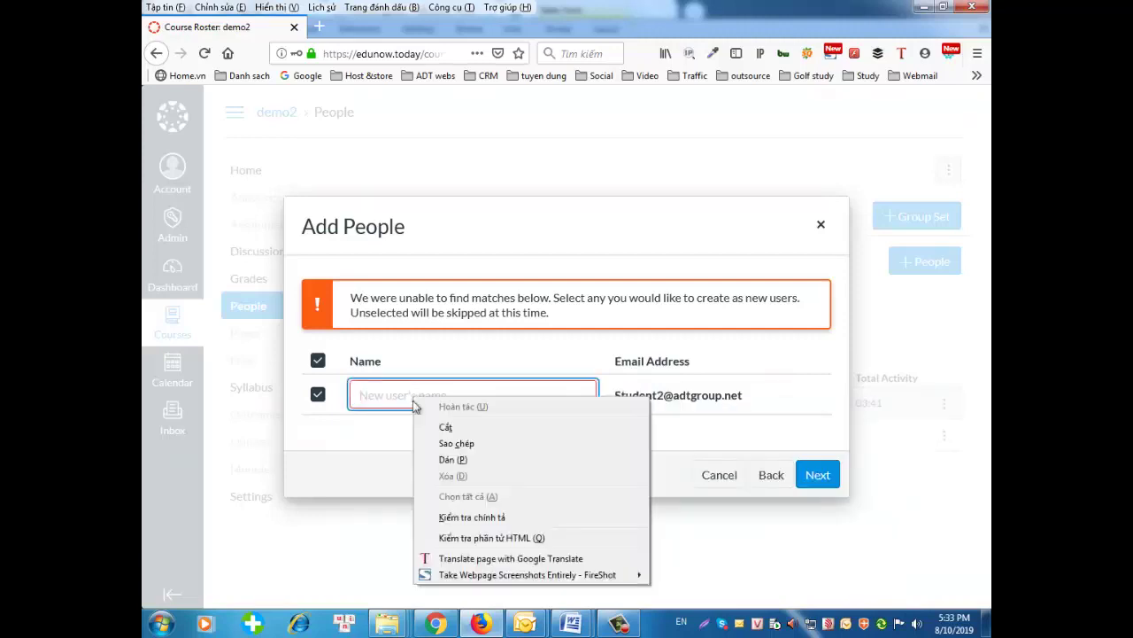
pyautogui.click(443, 458)
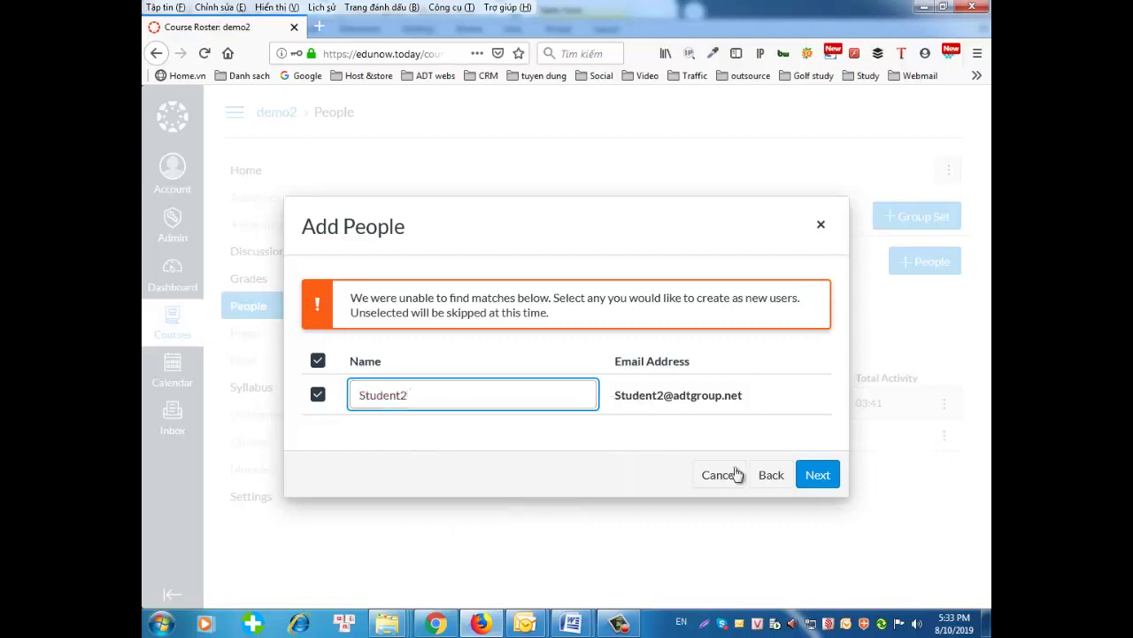
pyautogui.click(816, 475)
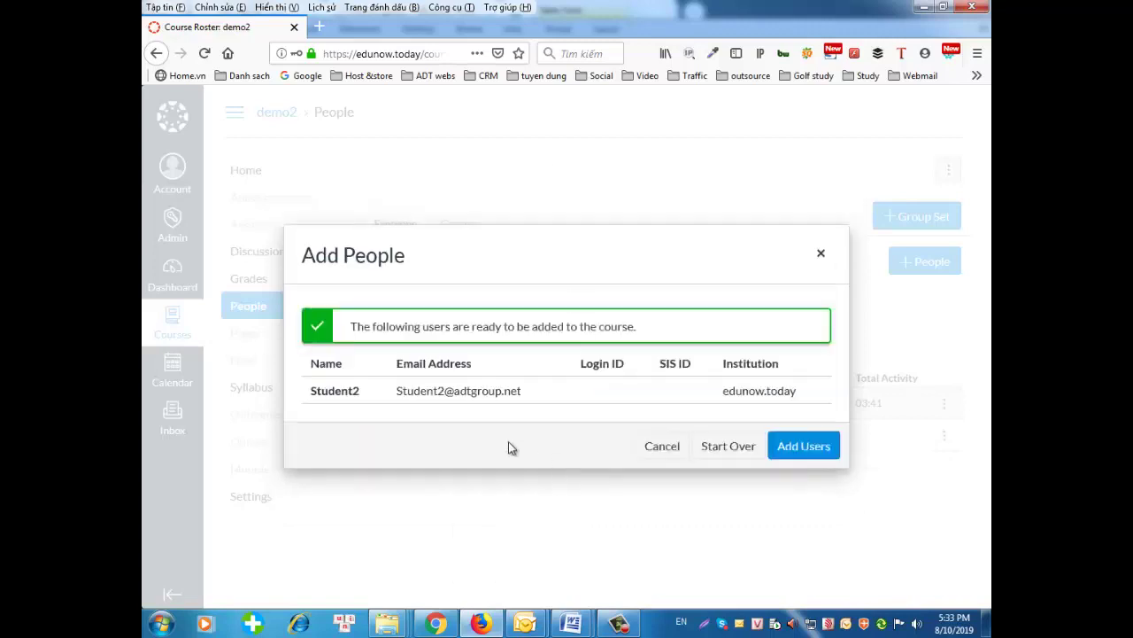
pyautogui.click(802, 445)
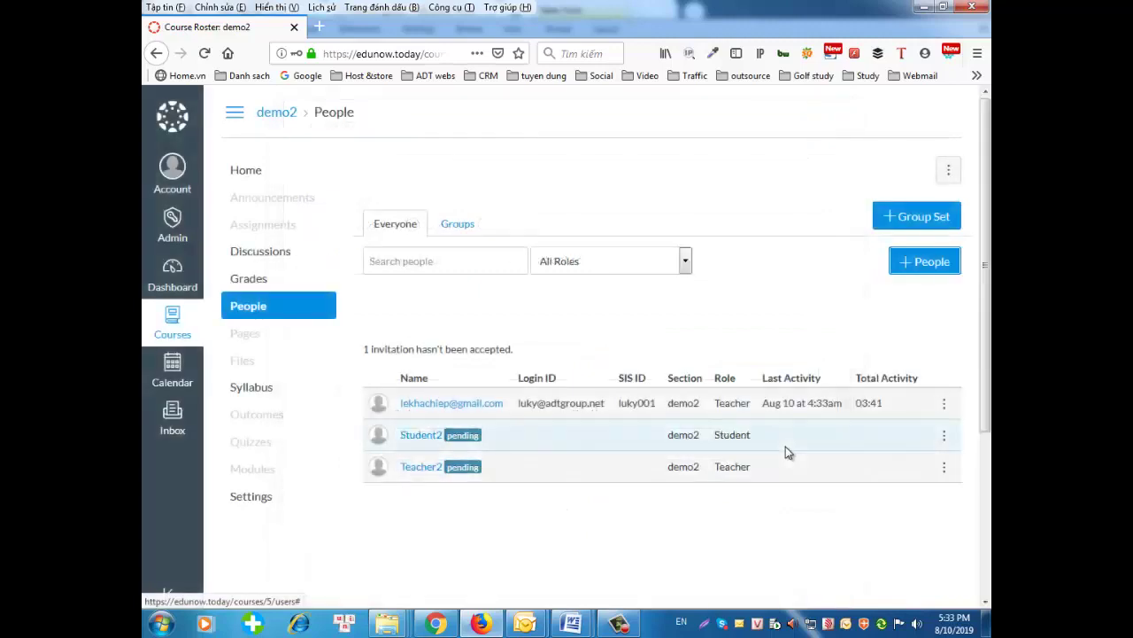
# - Open Teacher2's full user details from the course roster and start adding a login
pyautogui.click(429, 470)
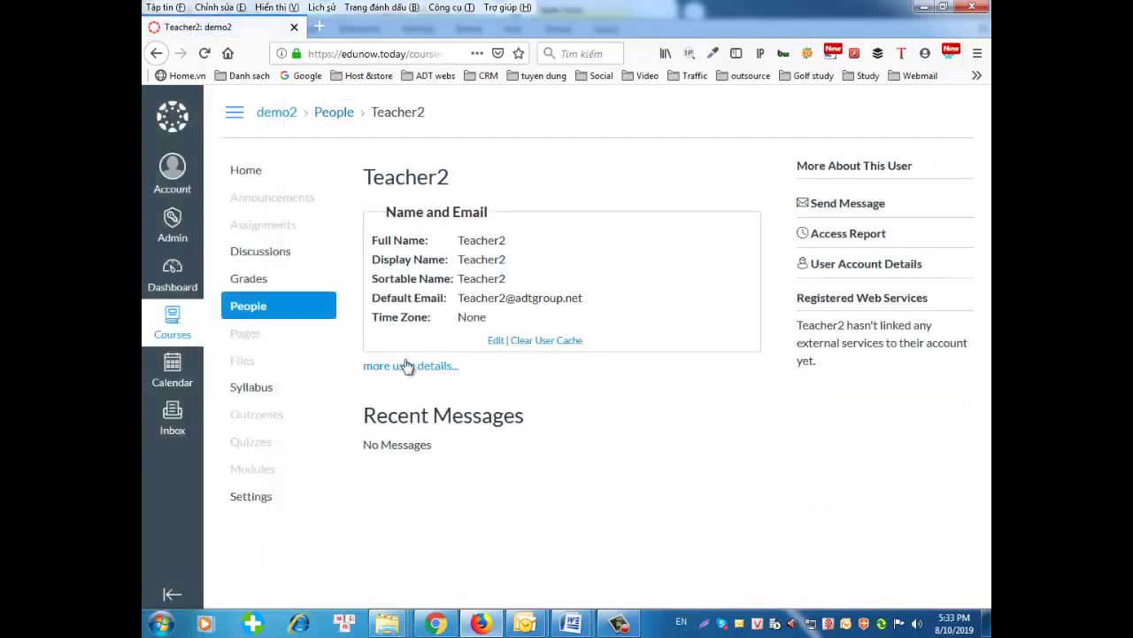
pyautogui.click(406, 365)
pyautogui.scroll(-3, 569, 442)
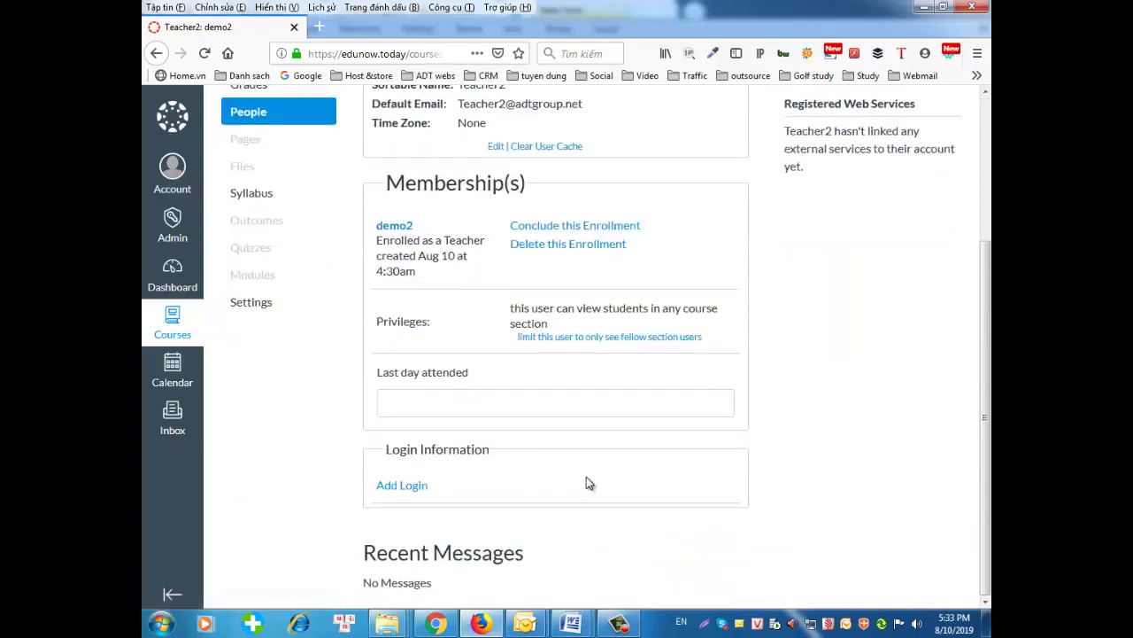
pyautogui.click(400, 485)
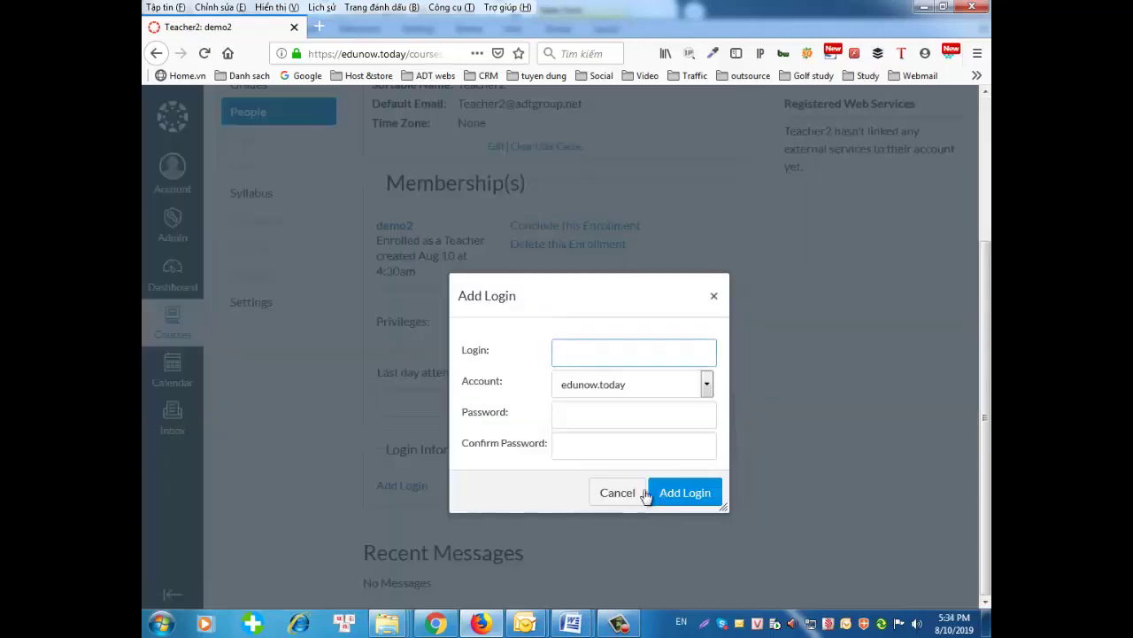
# - Switch to the Edunow guide in Word and copy only the Student2 part of the student's email address
pyautogui.moveTo(571, 623)
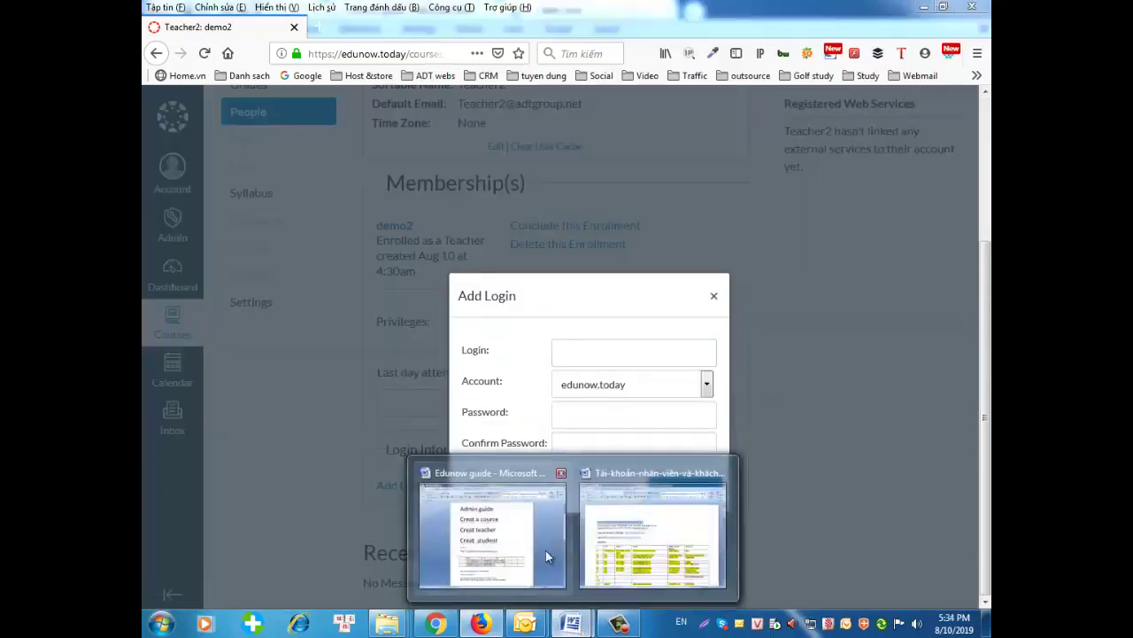
pyautogui.click(655, 531)
pyautogui.click(445, 475)
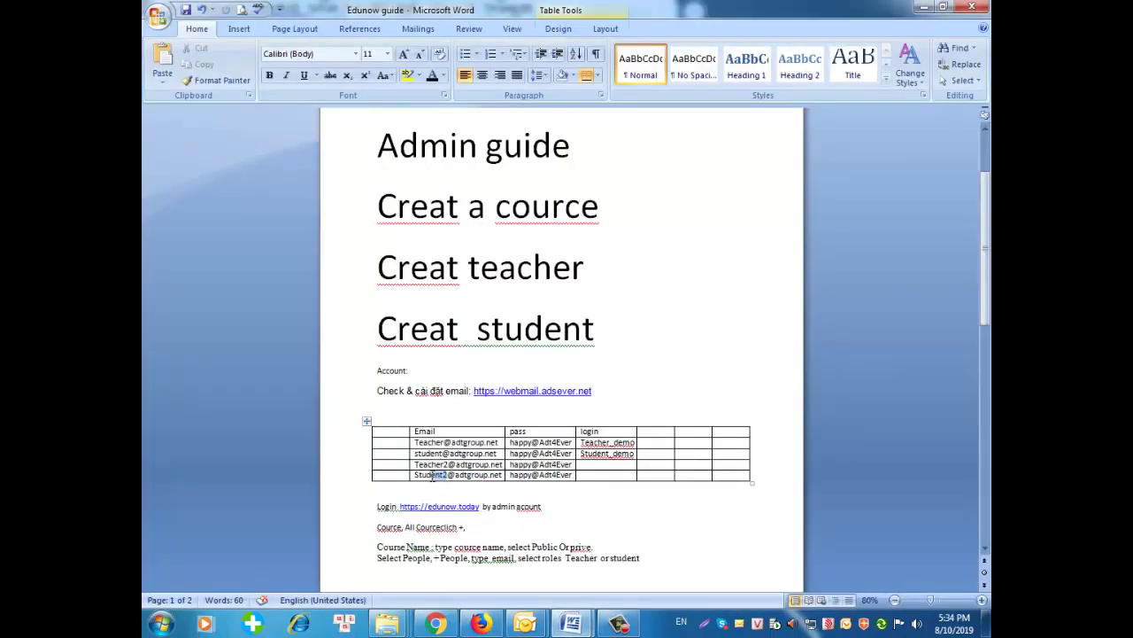
pyautogui.moveTo(415, 475); pyautogui.dragTo(413, 476)
pyautogui.rightClick(414, 478)
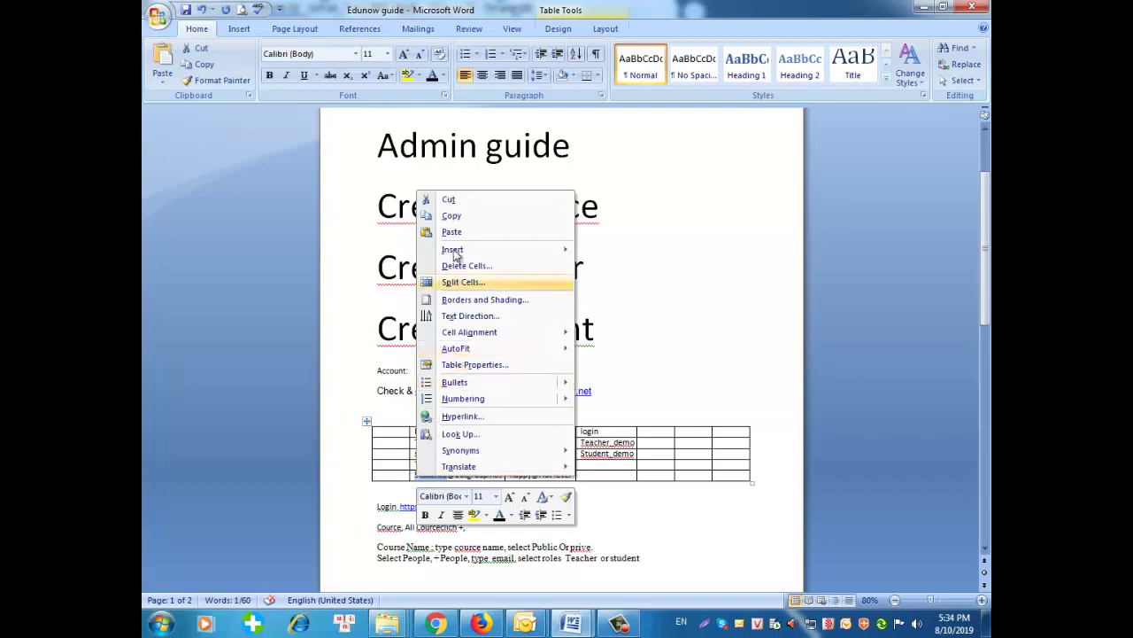
pyautogui.click(452, 217)
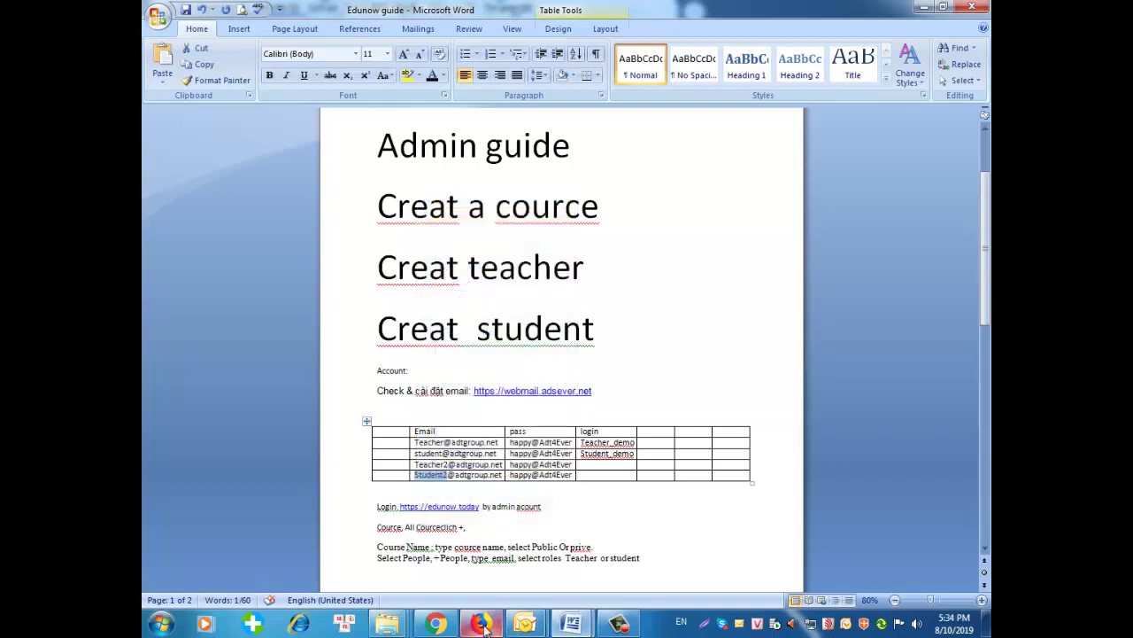
# - Back in Firefox, paste Student2 as the login name for the new login
pyautogui.click(481, 623)
pyautogui.rightClick(593, 351)
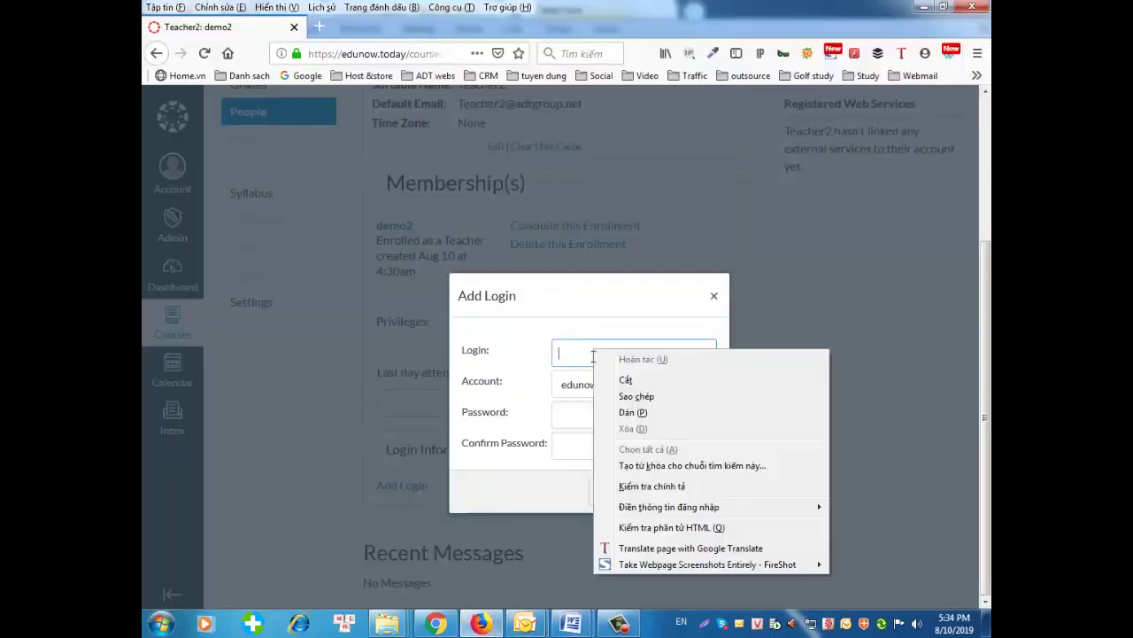
pyautogui.click(626, 412)
# - Return to the Edunow guide in Word and copy the second student's password from the account table
pyautogui.moveTo(571, 623)
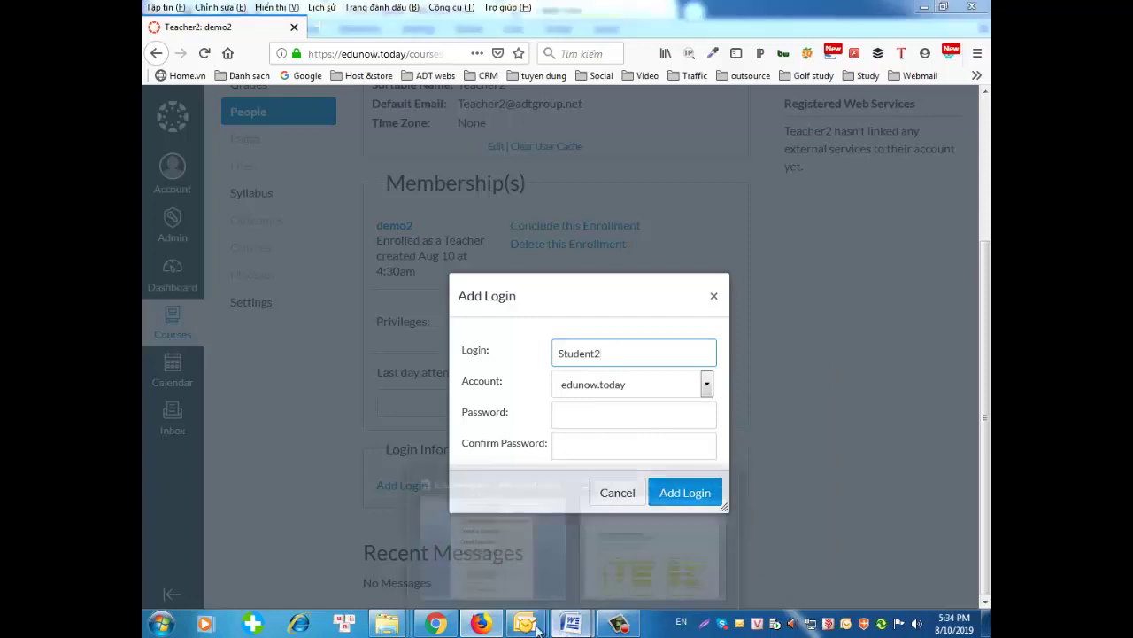
pyautogui.click(536, 545)
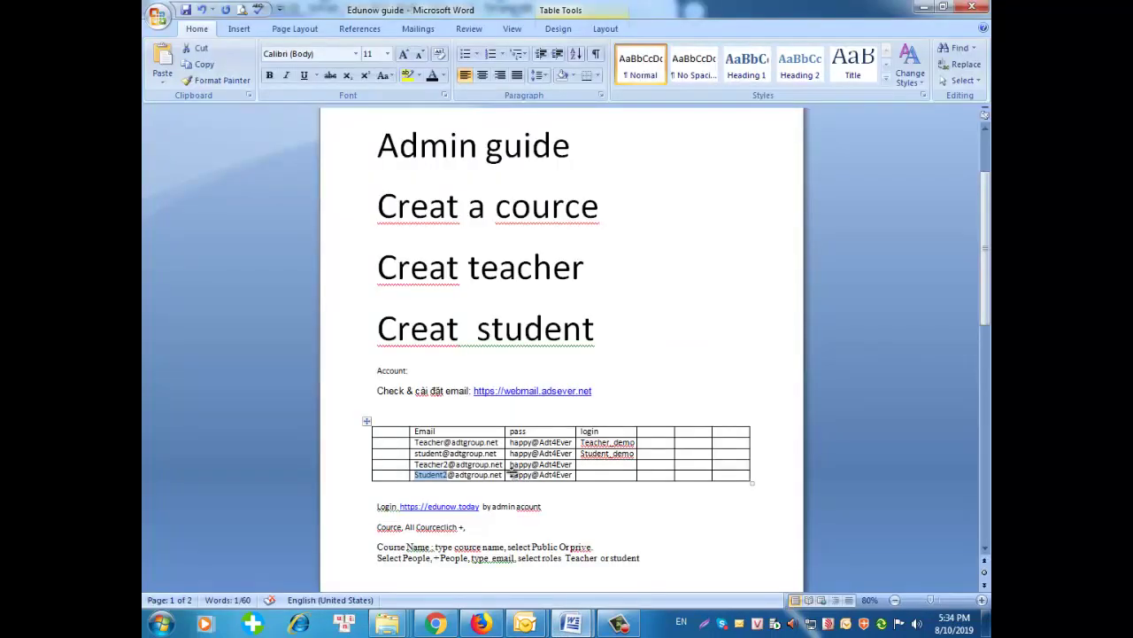
pyautogui.rightClick(556, 479)
pyautogui.click(561, 217)
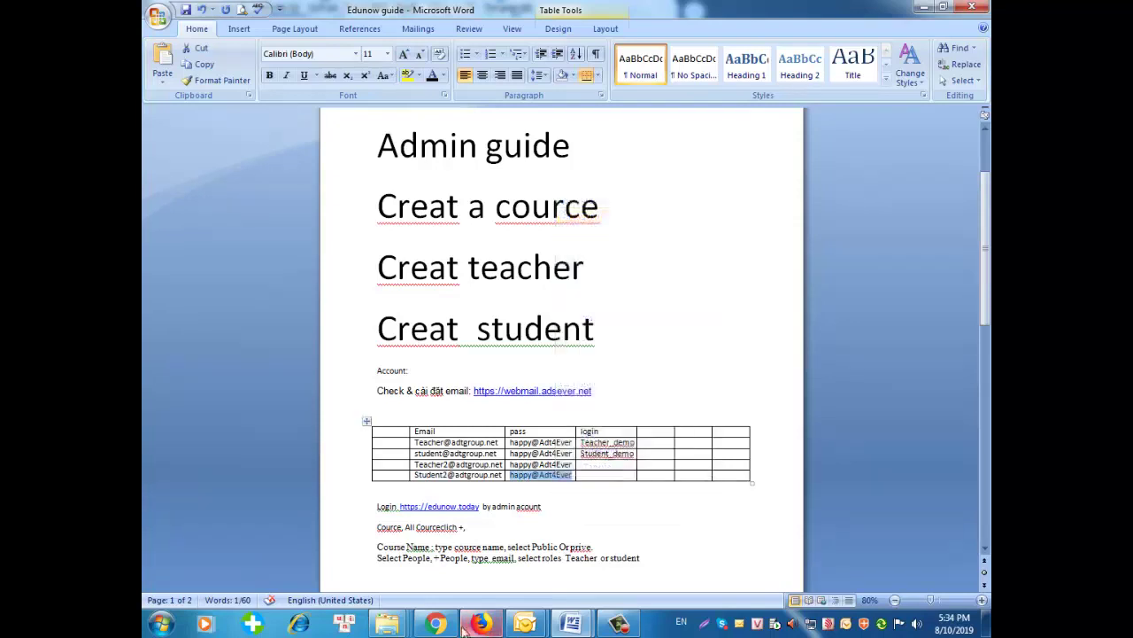
# - Switch to Firefox and paste the copied password into the new login's password and confirmation fields
pyautogui.click(436, 623)
pyautogui.click(481, 623)
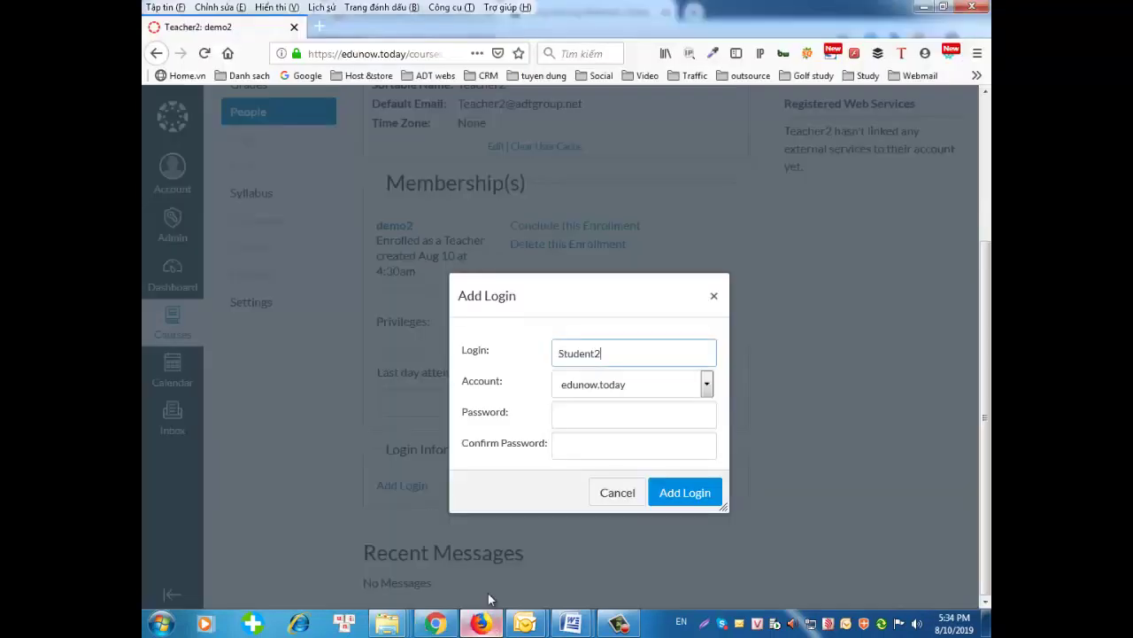
pyautogui.rightClick(588, 413)
pyautogui.click(620, 476)
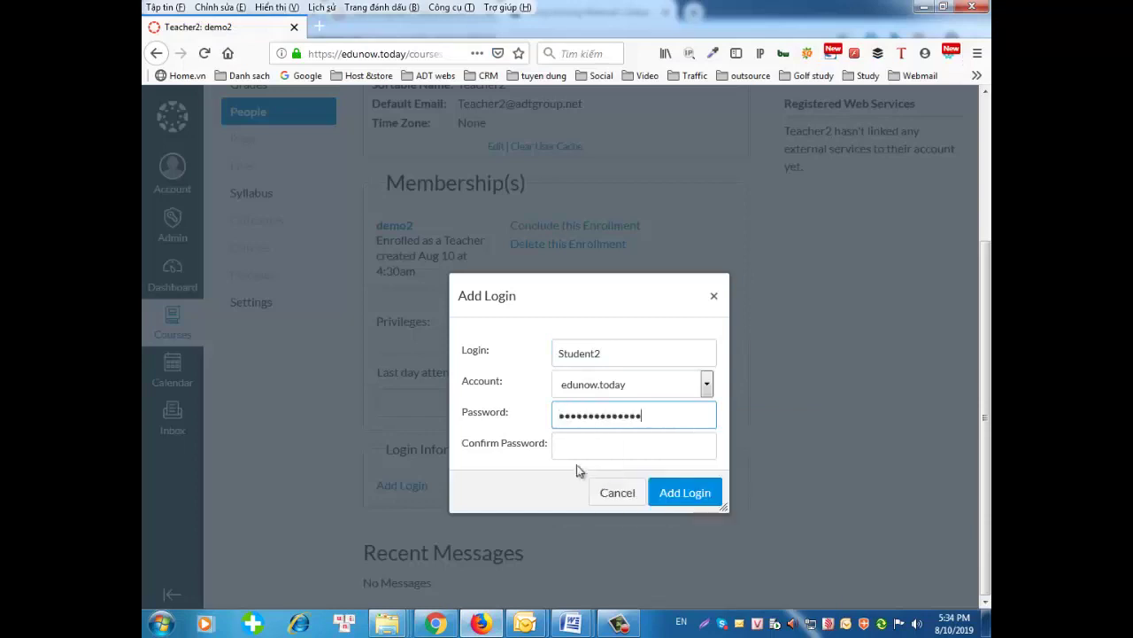
pyautogui.click(574, 448)
pyautogui.rightClick(574, 448)
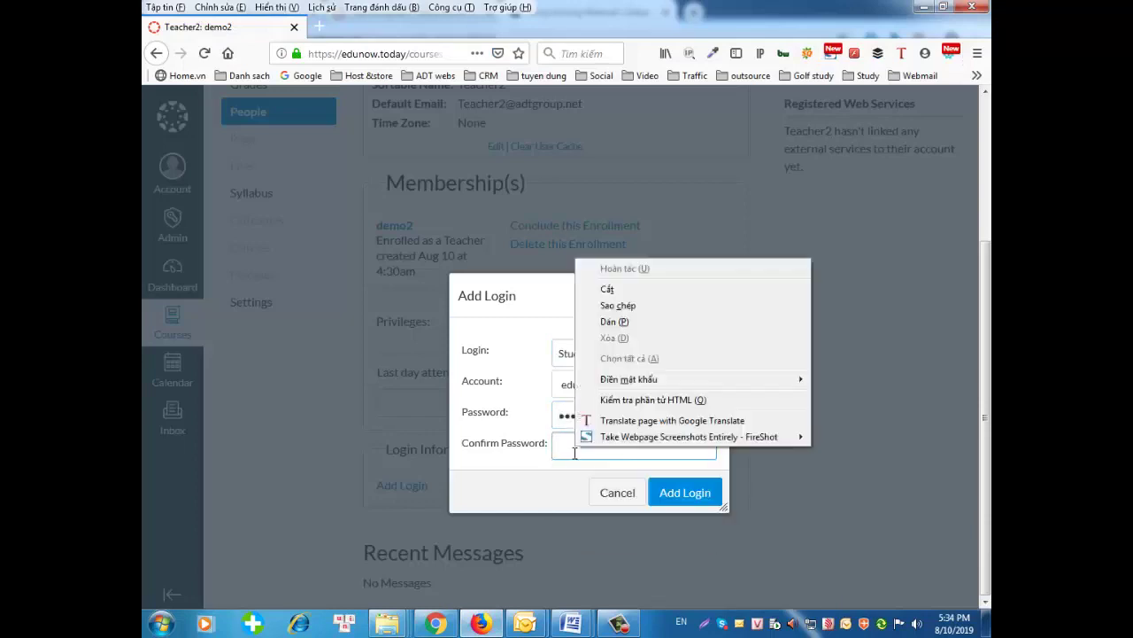
pyautogui.click(630, 320)
# - Add the Student2 login to Teacher2's account, save its credentials in the browser, and review the user's details page
pyautogui.click(700, 494)
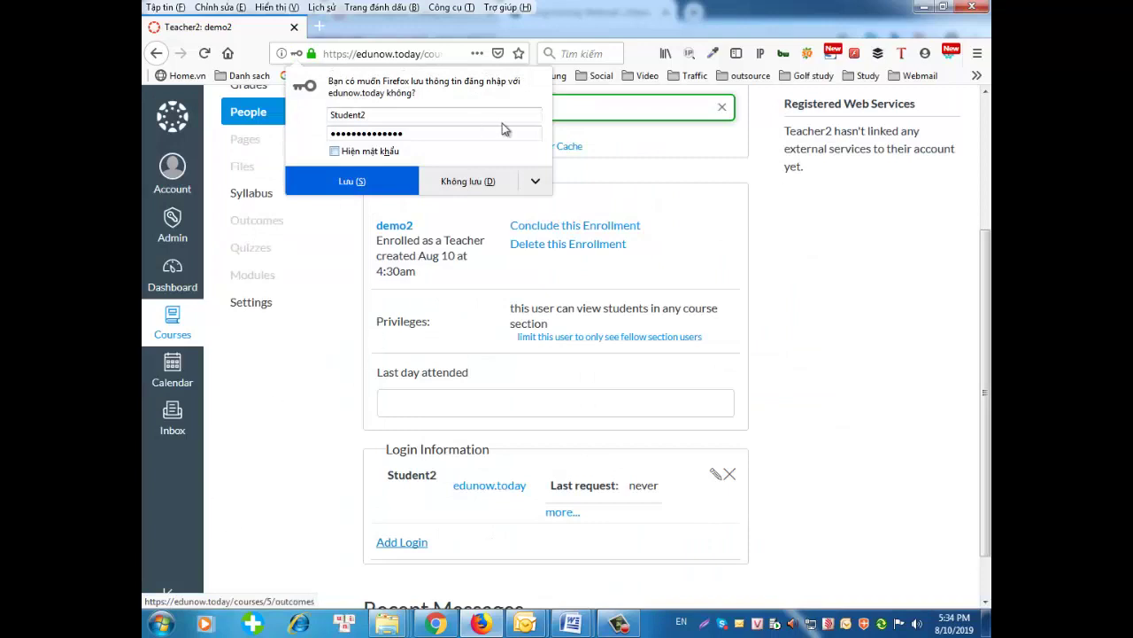
pyautogui.click(354, 181)
pyautogui.scroll(-1, 708, 393)
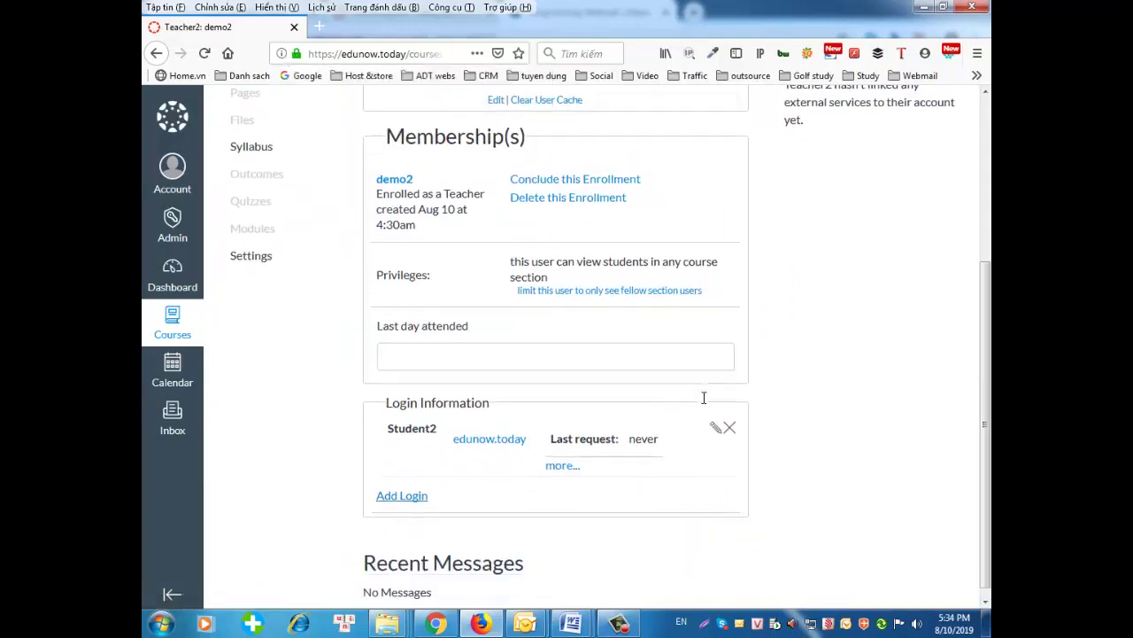
pyautogui.scroll(5, 706, 404)
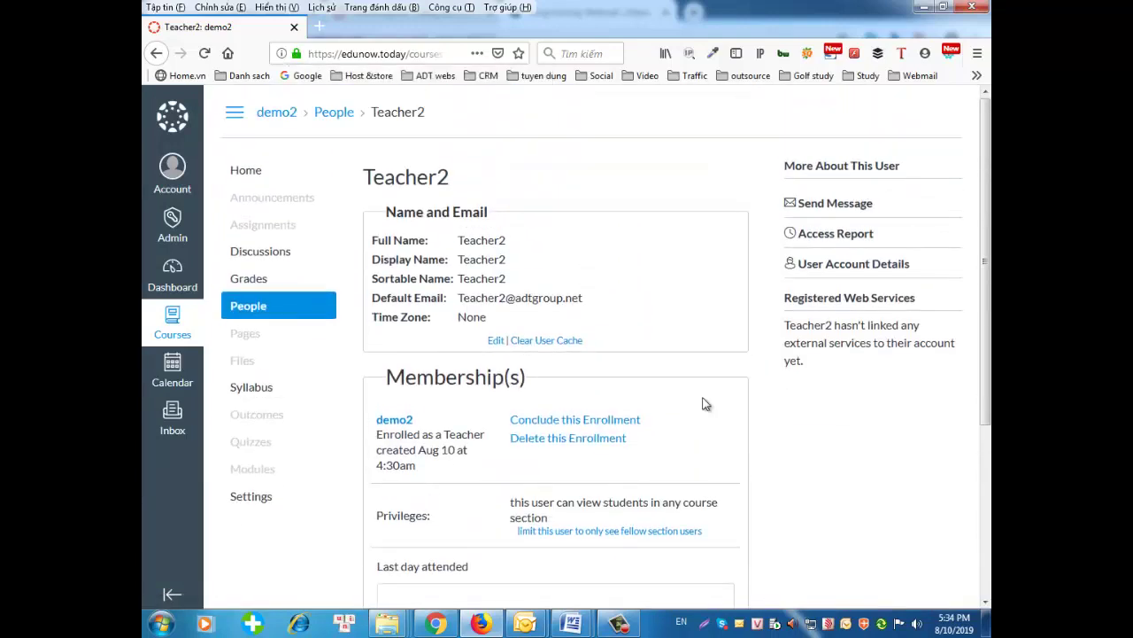
pyautogui.scroll(-5, 706, 404)
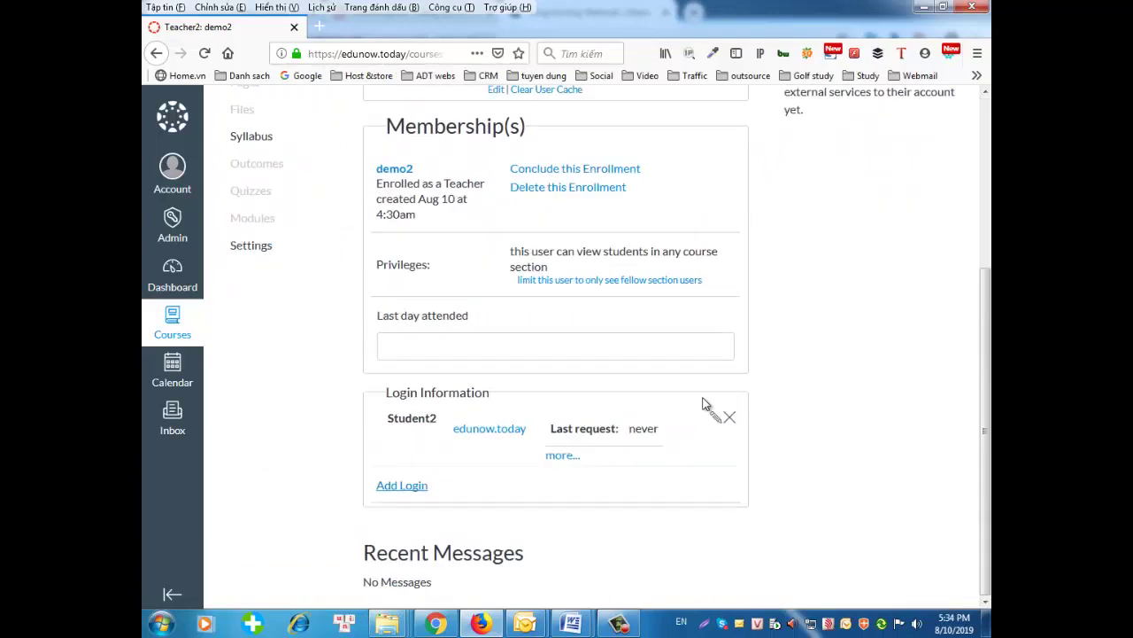
pyautogui.scroll(5, 705, 404)
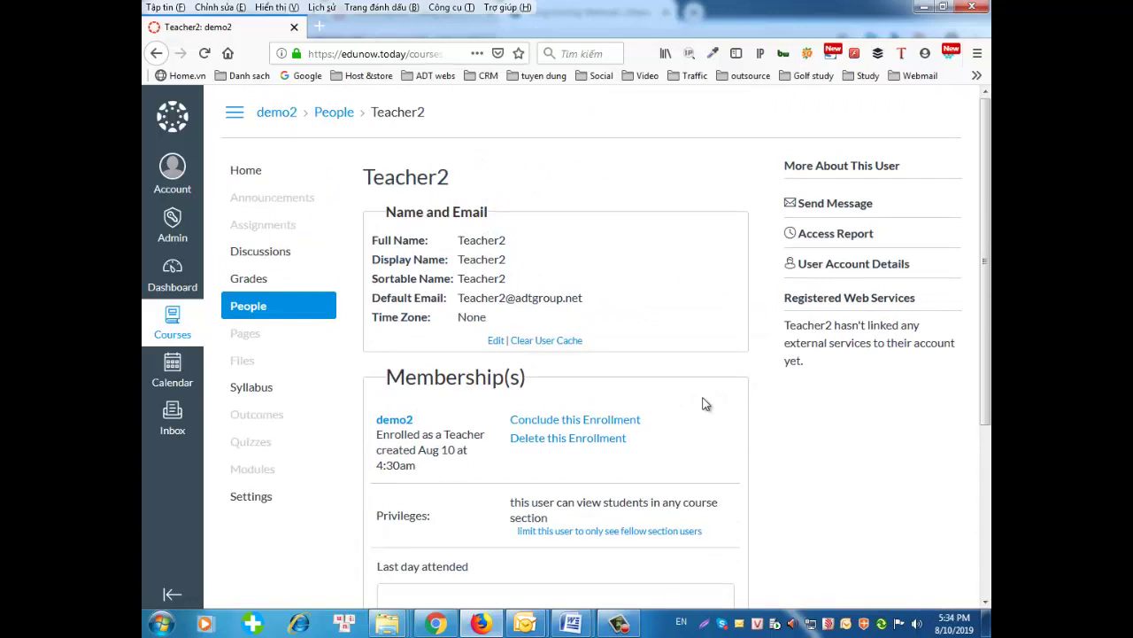
# - Switch to the Roundcube webmail in Chrome, then reload and refresh Teacher2's inbox to check for new mail
pyautogui.click(435, 624)
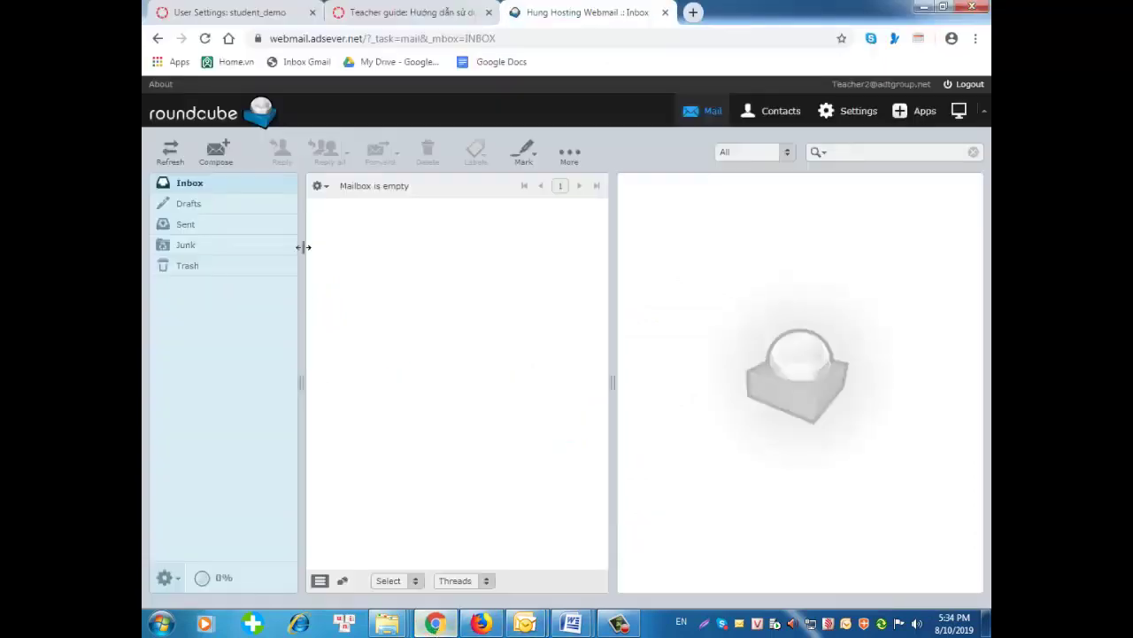
pyautogui.click(538, 39)
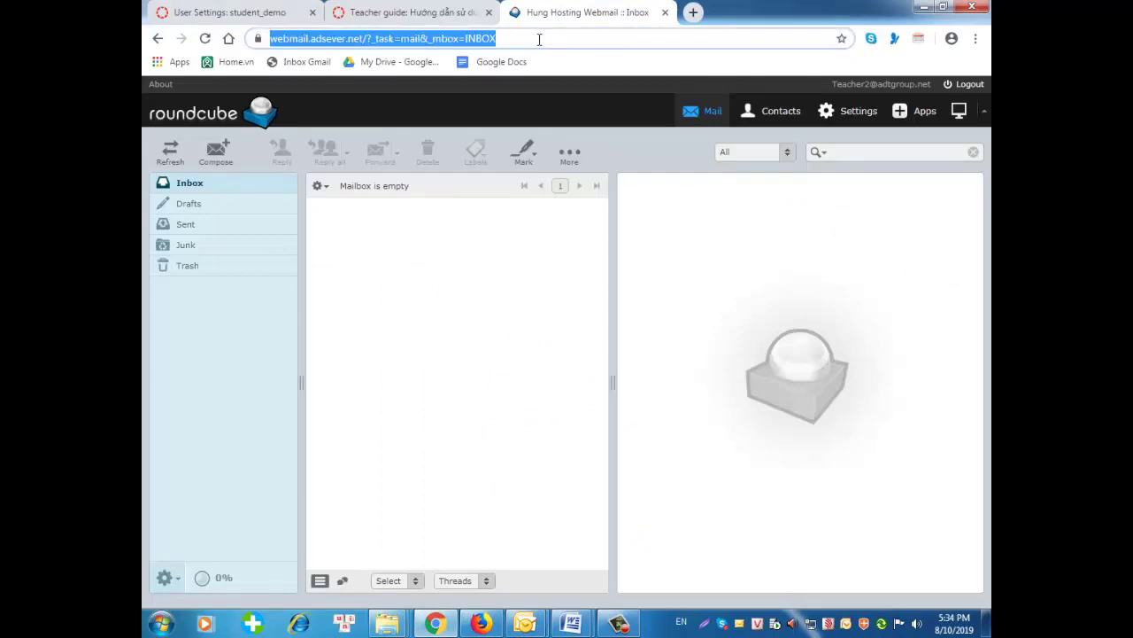
pyautogui.press('Return')
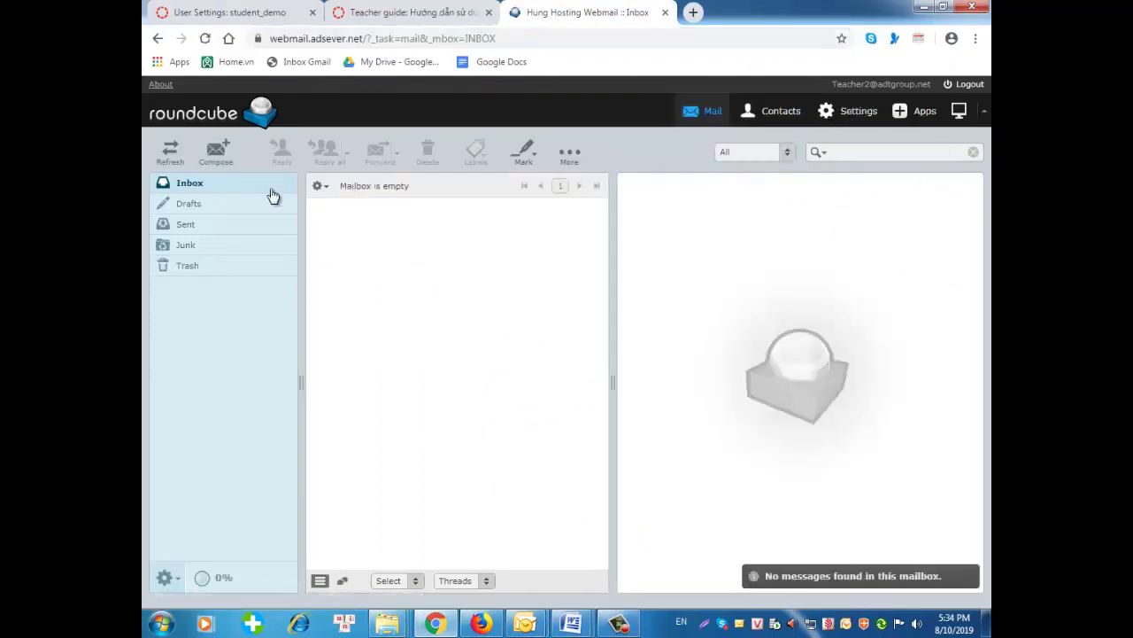
pyautogui.click(172, 154)
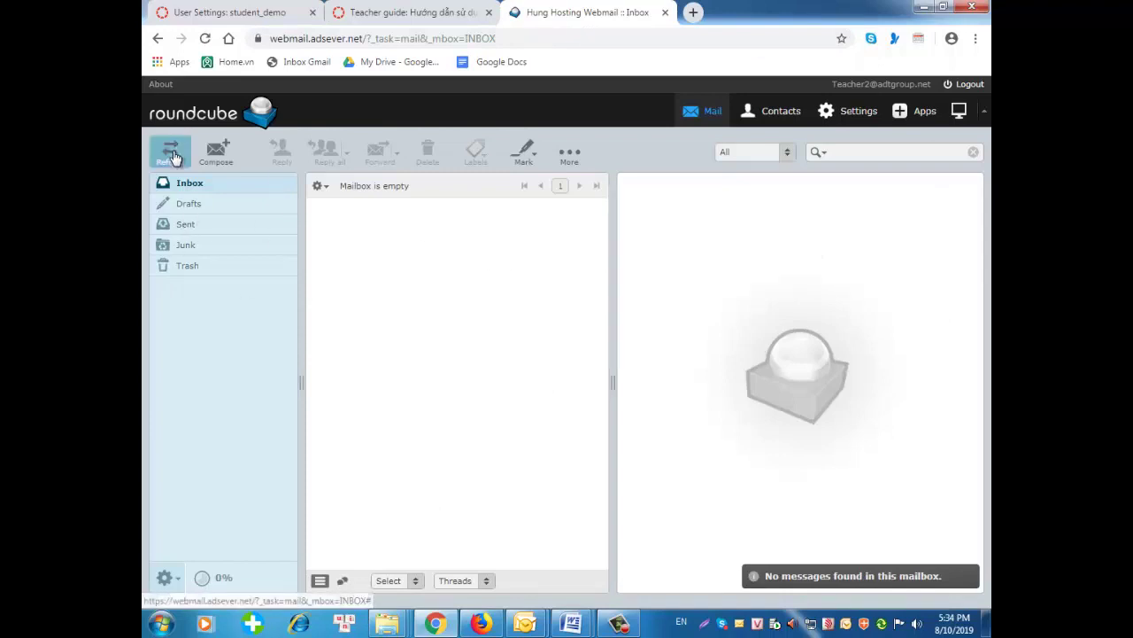
pyautogui.click(172, 154)
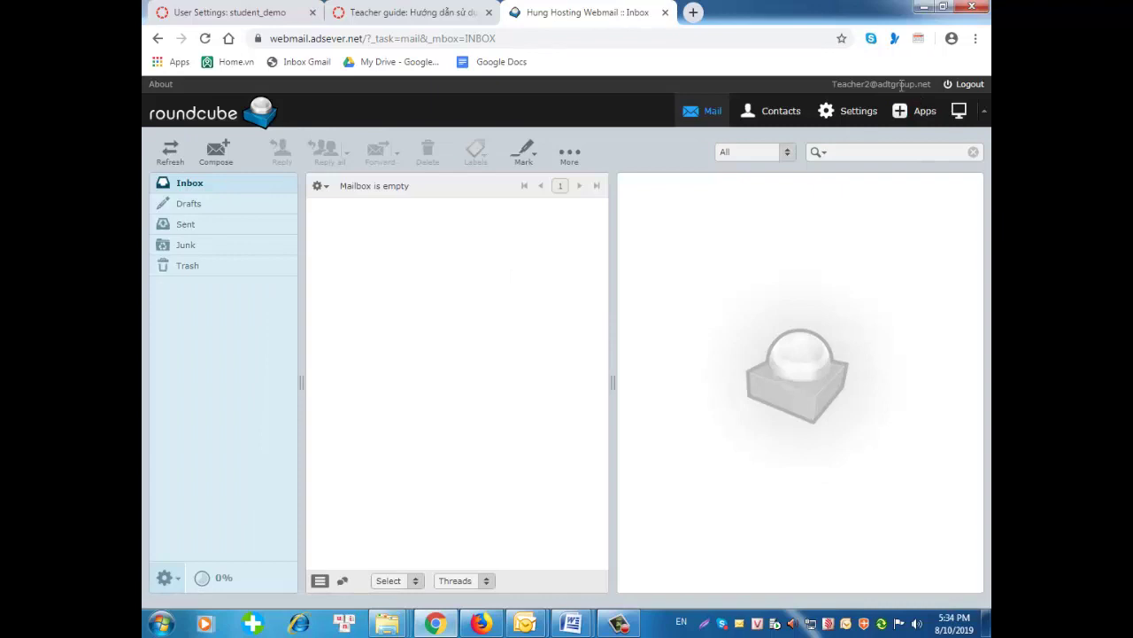
# - Log out of Teacher2's webmail account and bring up the Edunow guide in Word
pyautogui.click(967, 84)
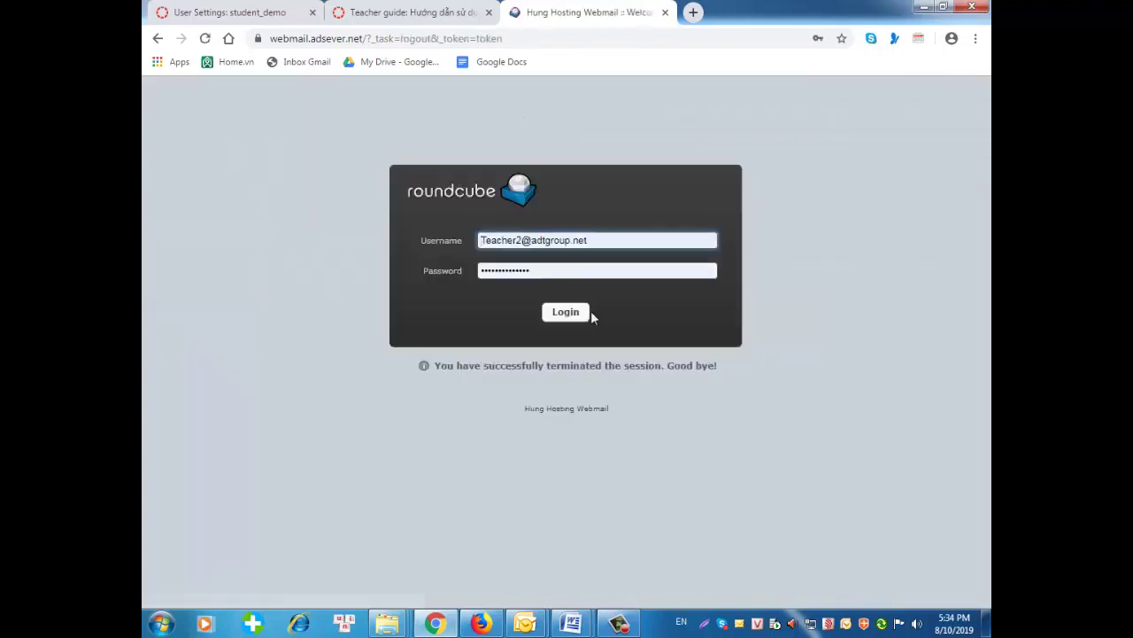
pyautogui.moveTo(571, 623)
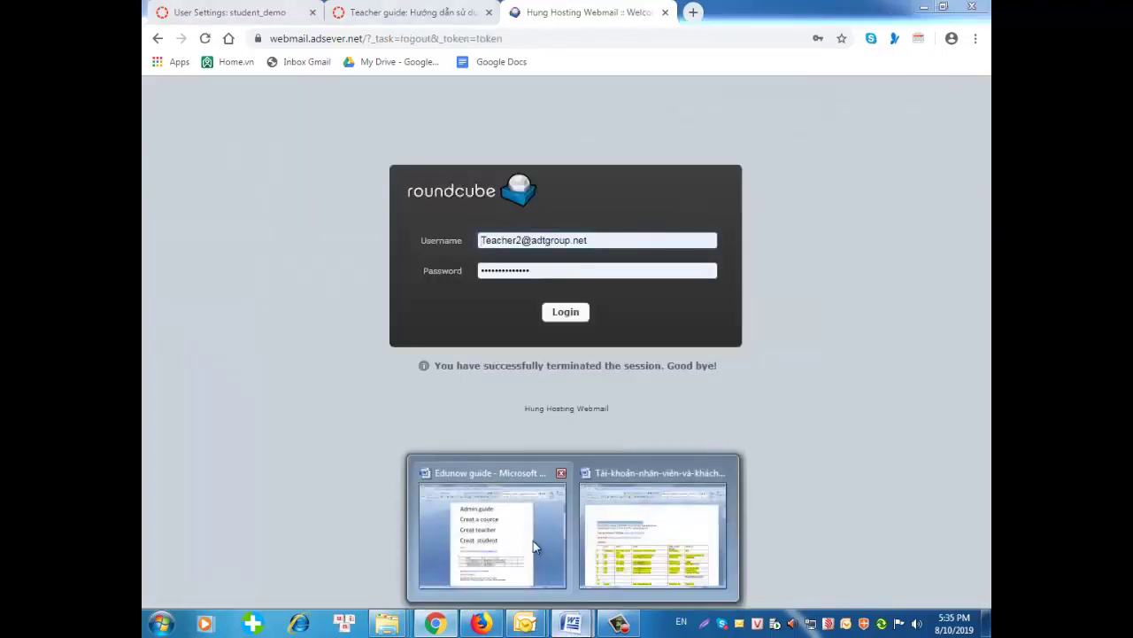
pyautogui.click(536, 544)
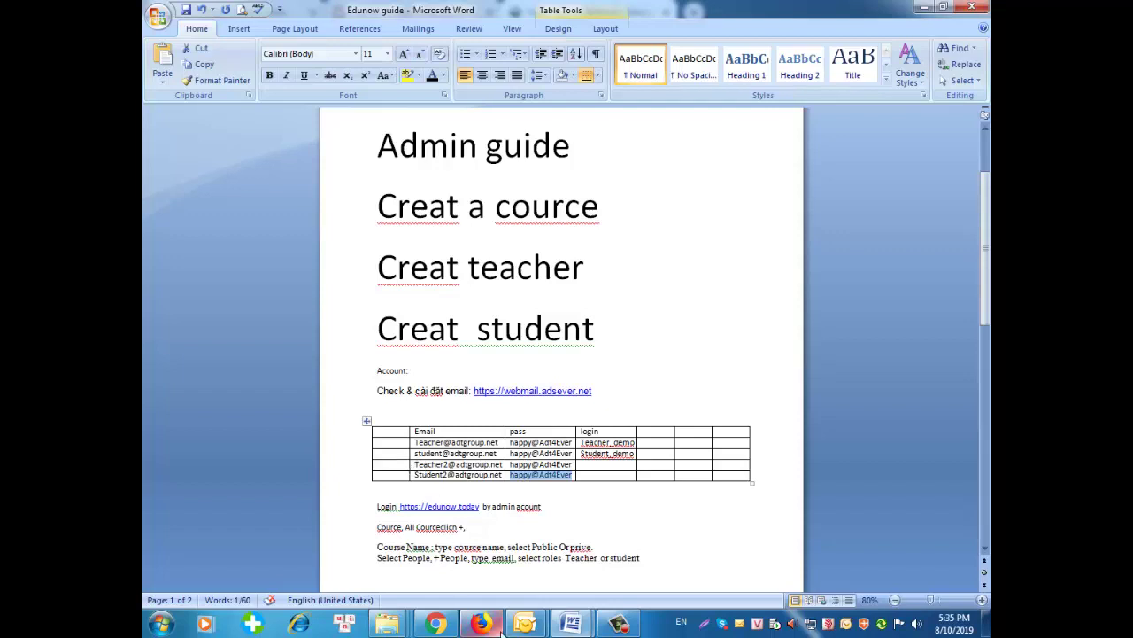